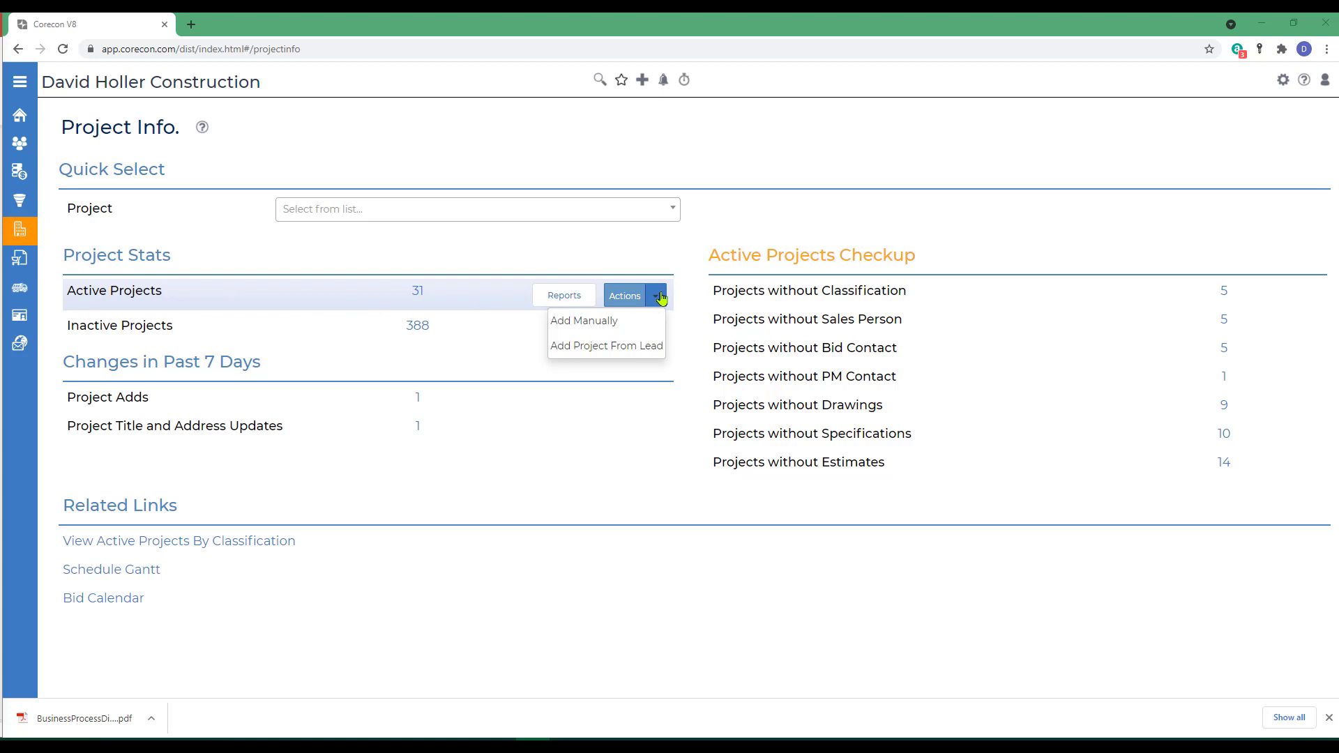
# Start a manual project for customer X-cel Corporation CR with its second listed contact.
pyautogui.click(573, 325)
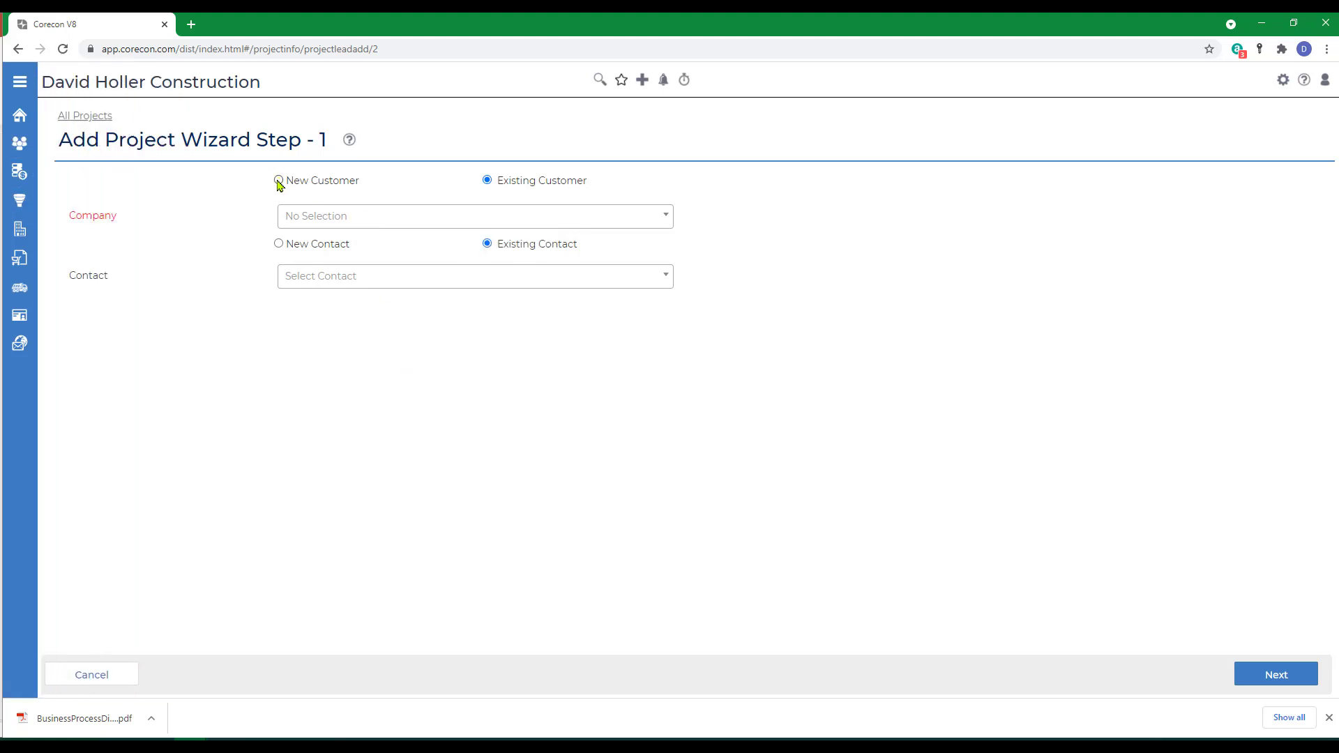
pyautogui.click(342, 224)
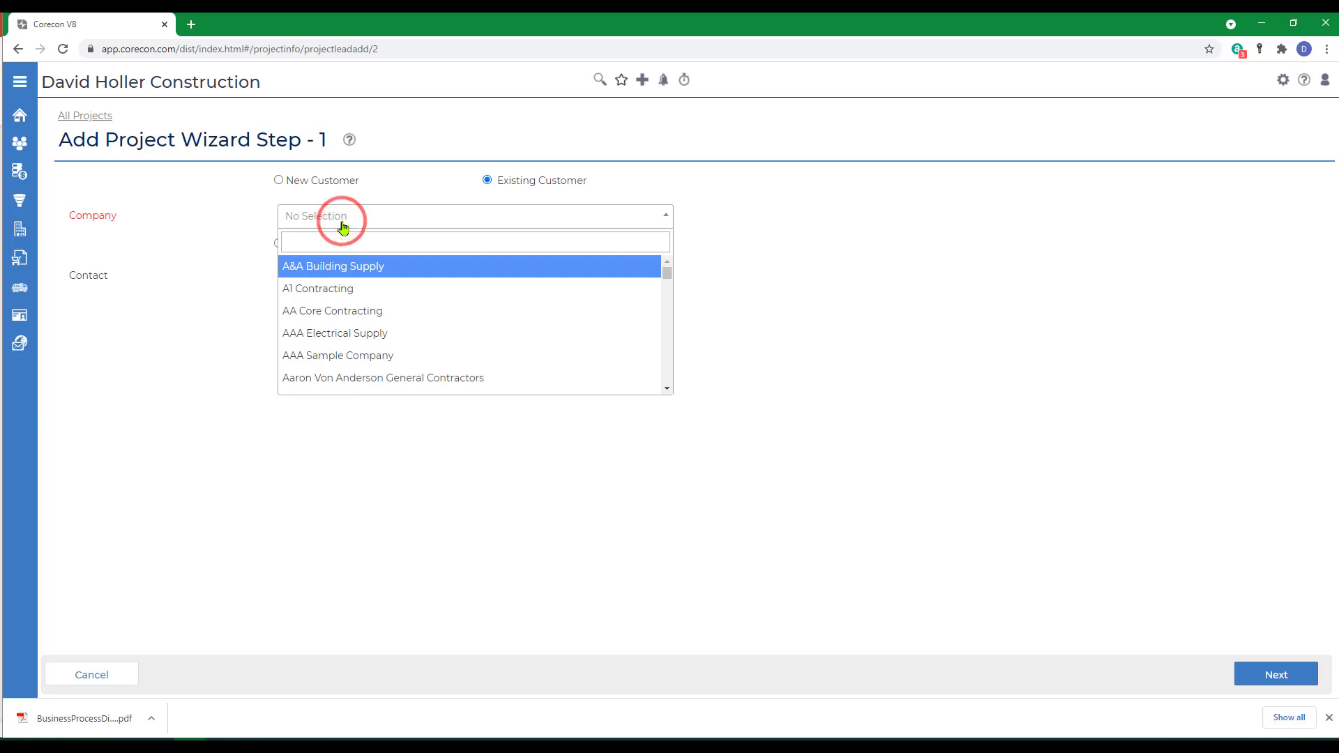
pyautogui.write('x')
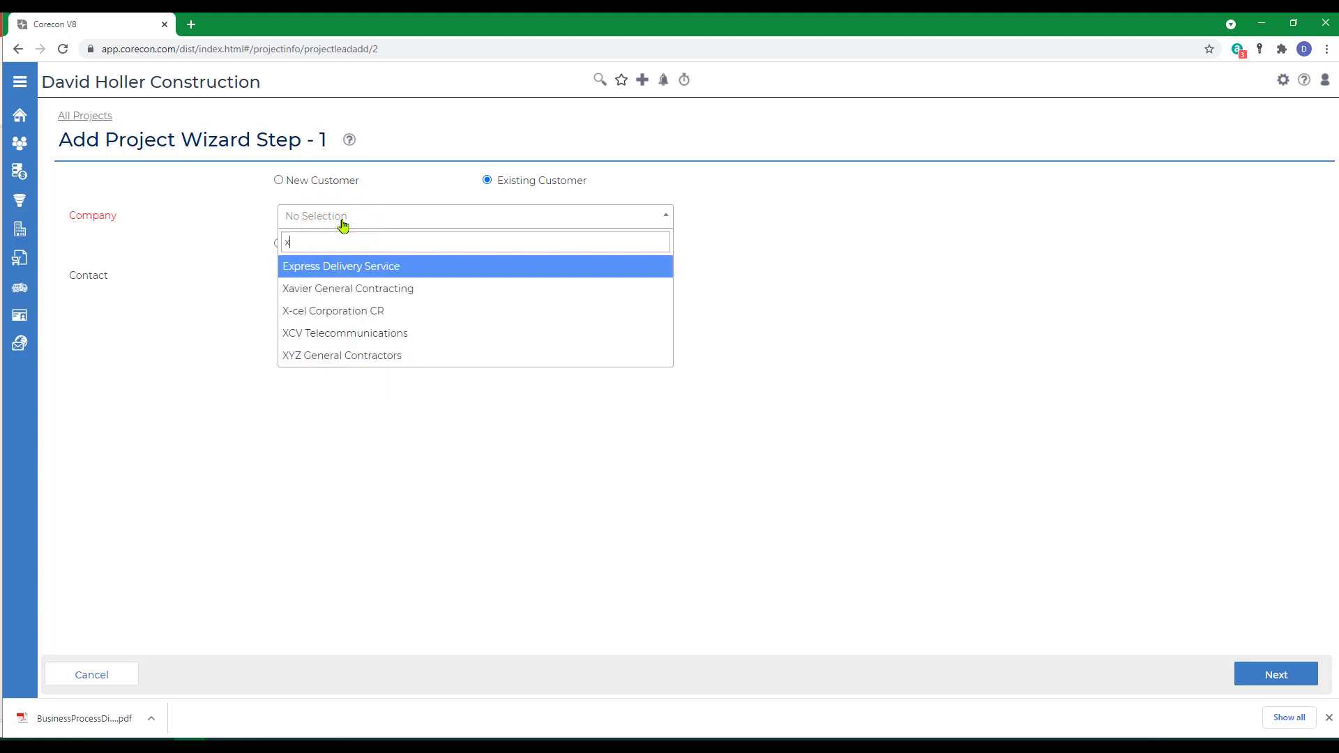
pyautogui.click(325, 312)
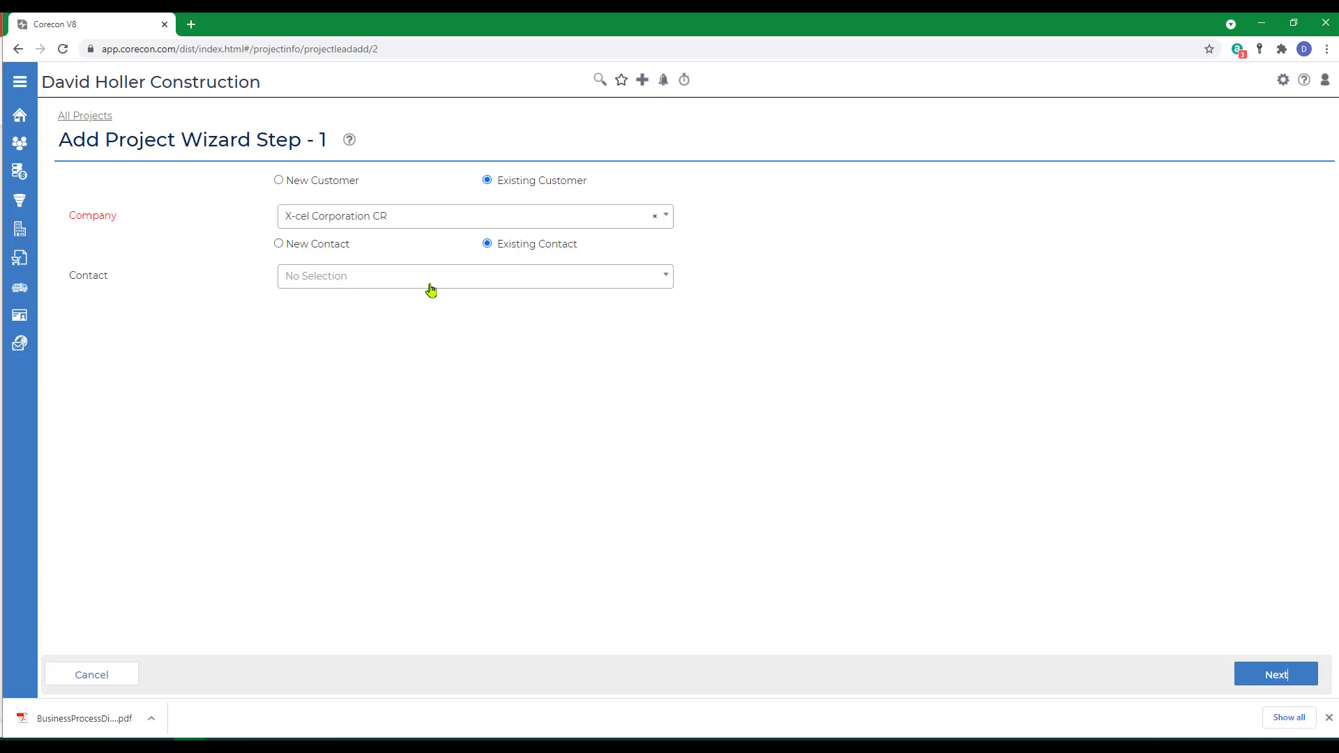
pyautogui.click(384, 283)
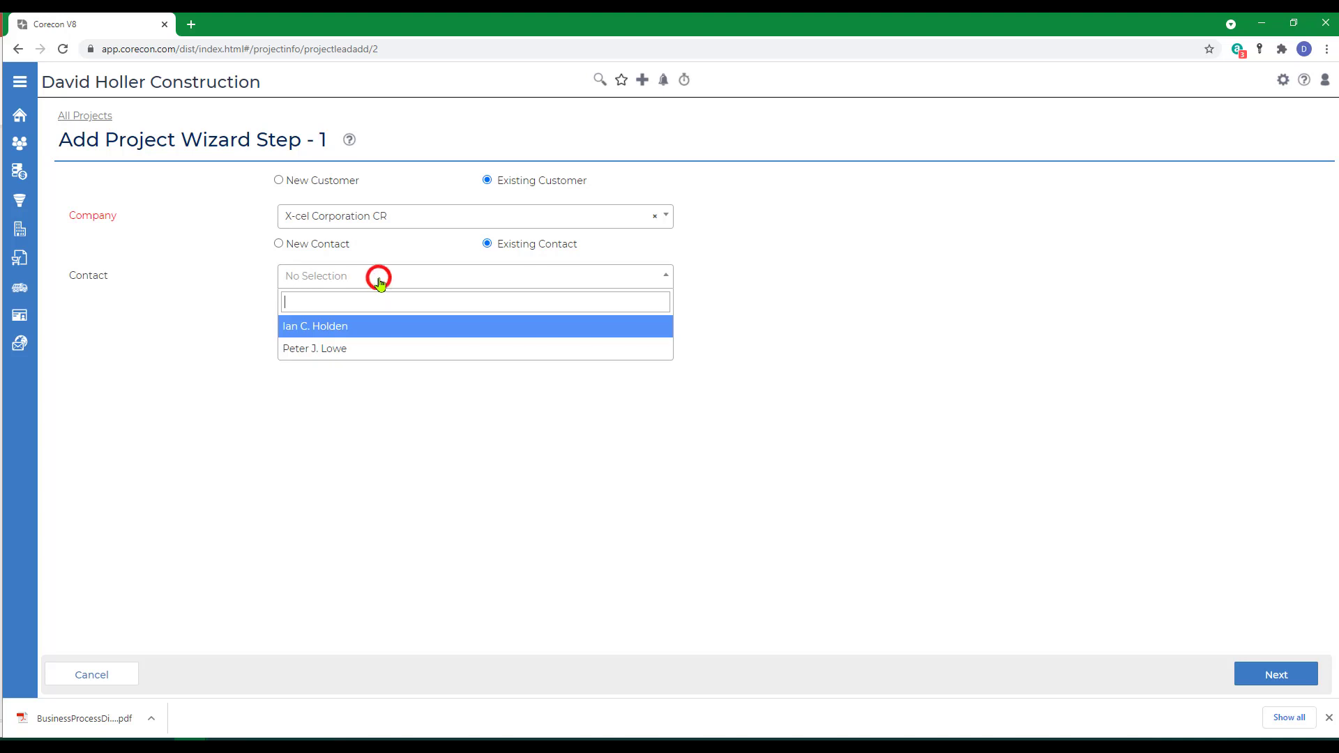
pyautogui.click(312, 350)
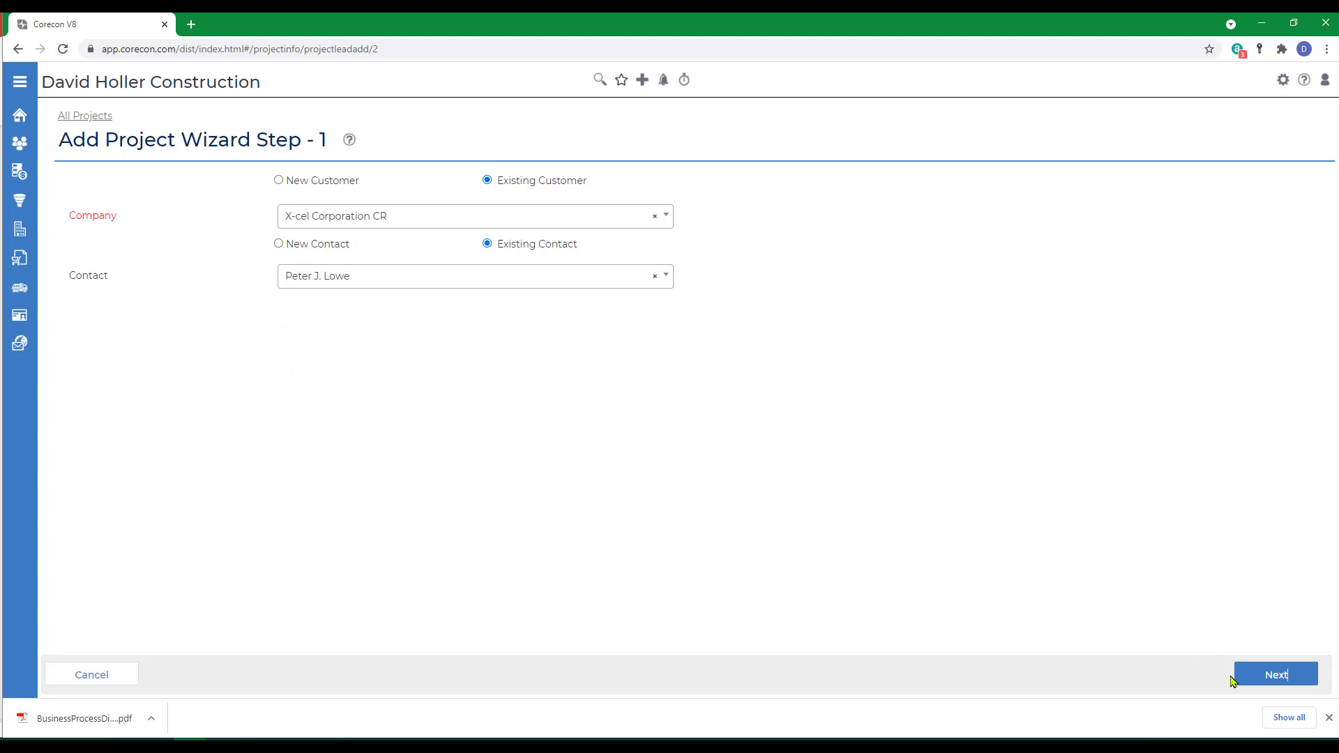
pyautogui.click(1271, 673)
# Title project 21-004 'Twelve Pines Office Park - Tenant Fit-Out', leaving currency at USD.
pyautogui.click(367, 293)
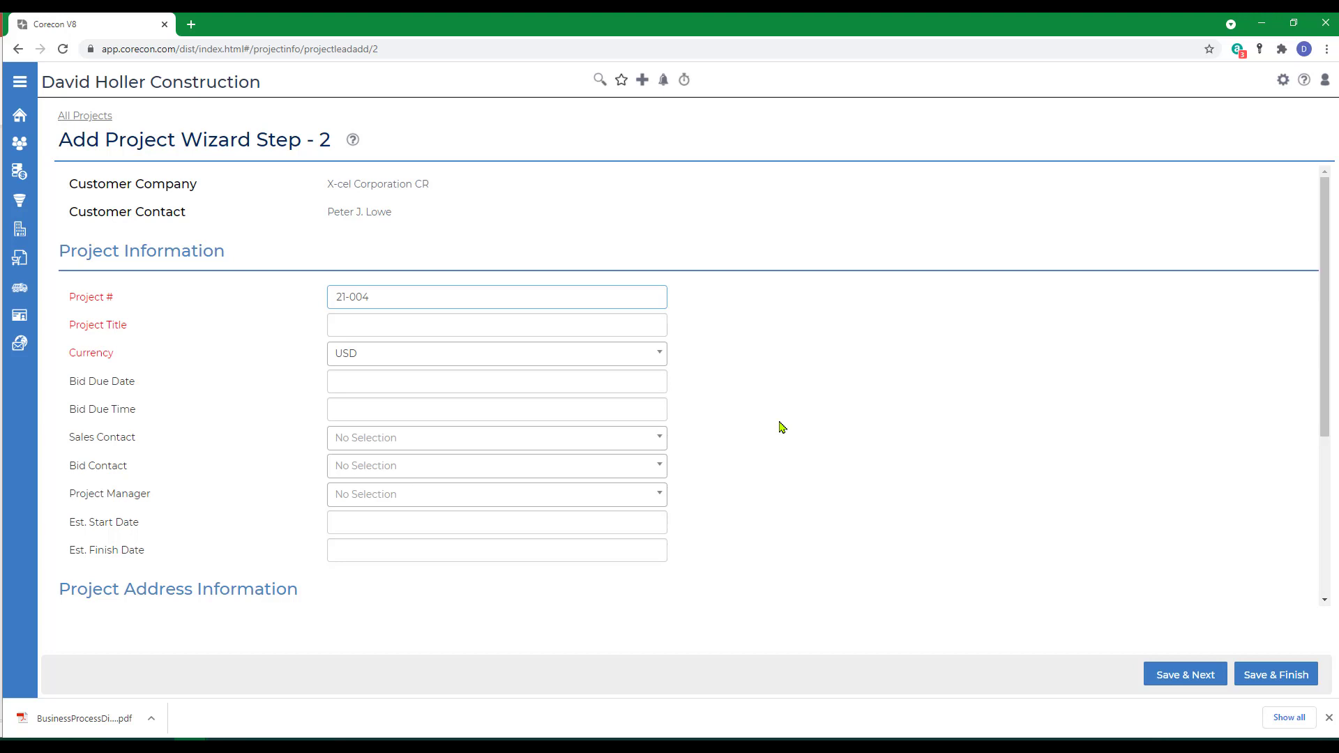
pyautogui.hotkey('alt', 'Tab')
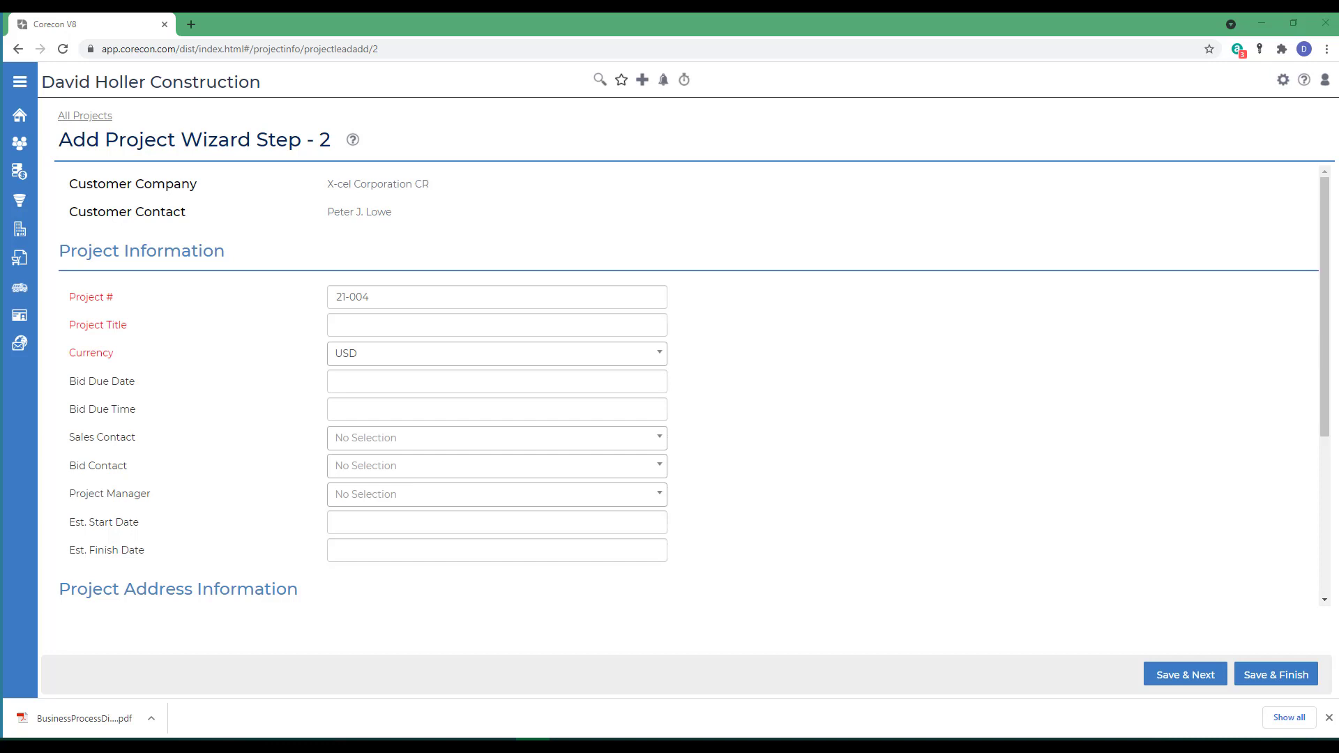
pyautogui.click(388, 326)
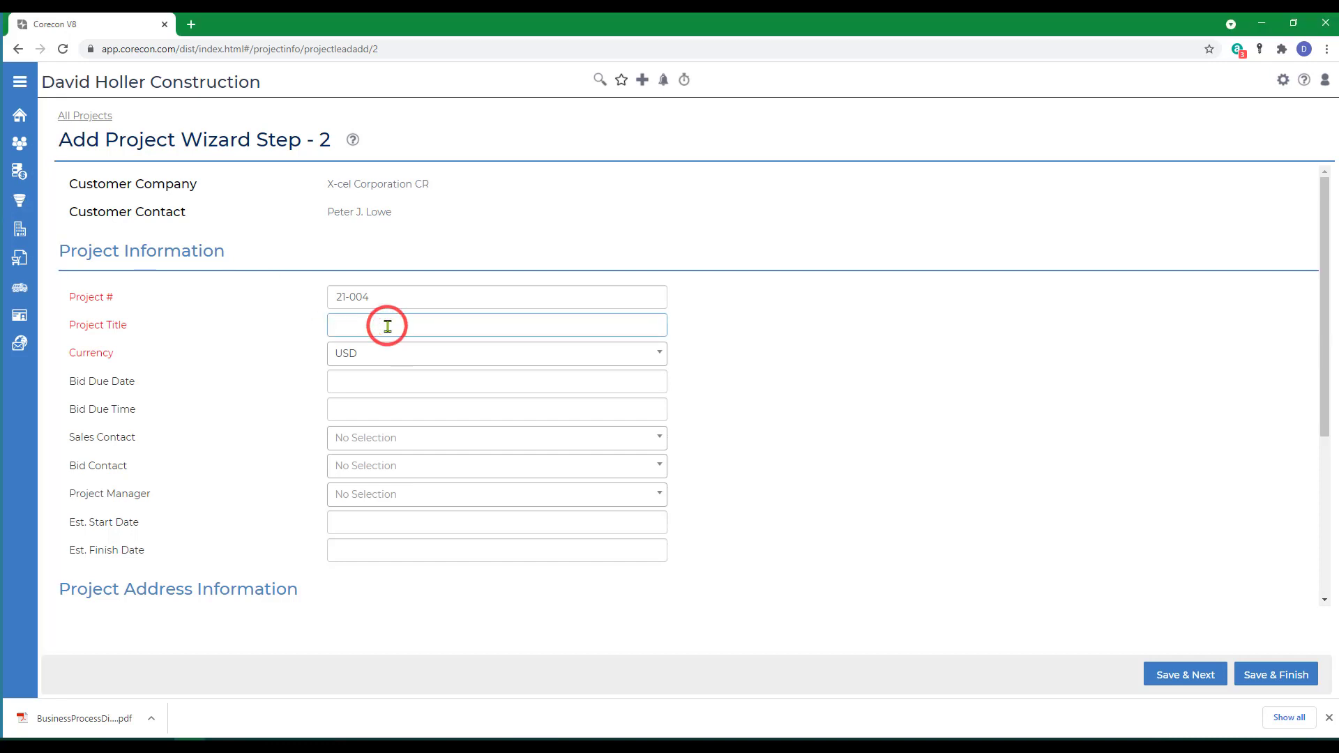
pyautogui.write('Twelve')
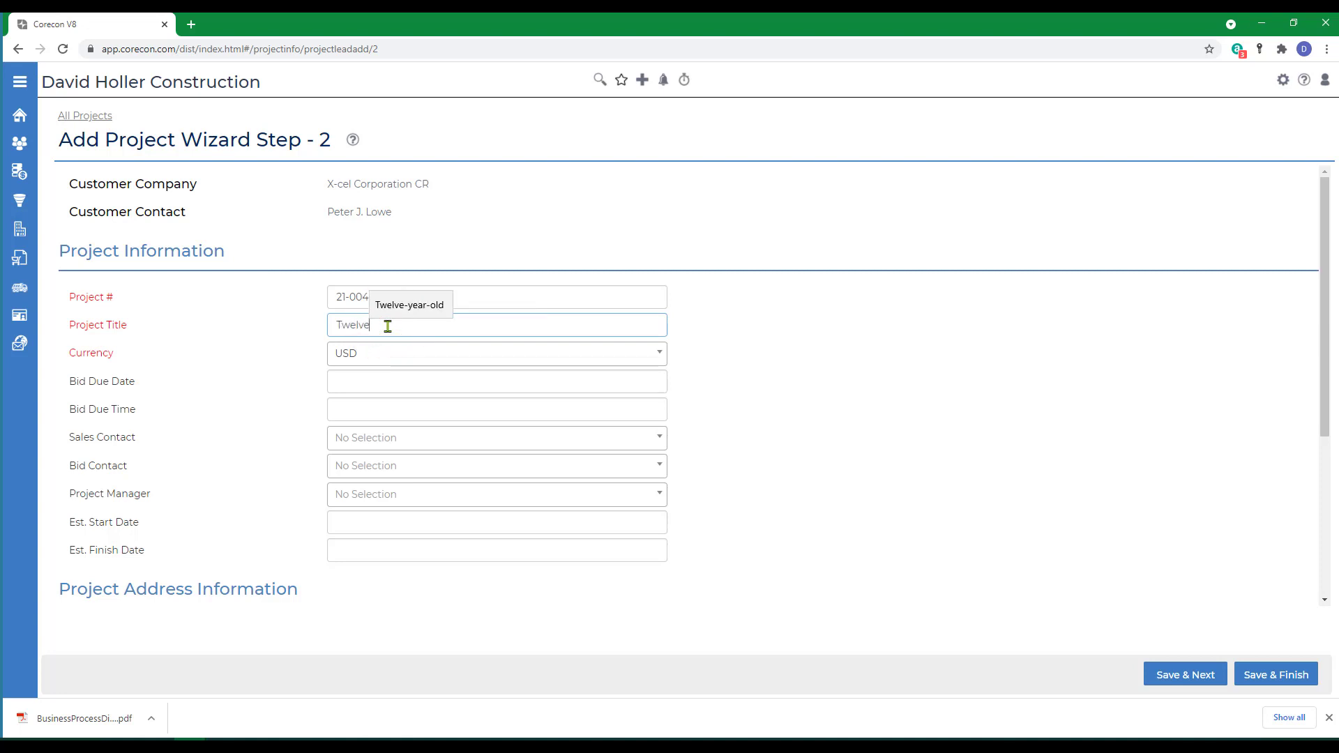
pyautogui.write(' Pines Office Par')
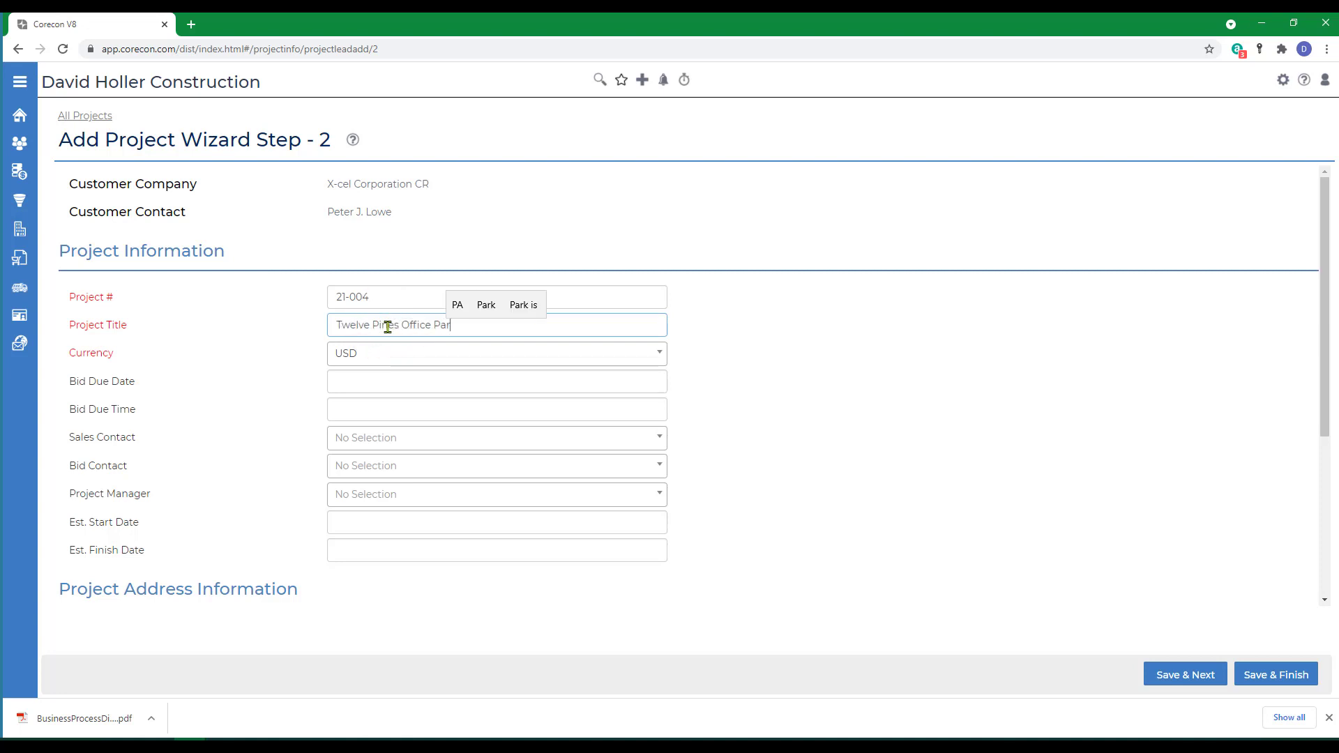
pyautogui.write('k - Tenant Fit')
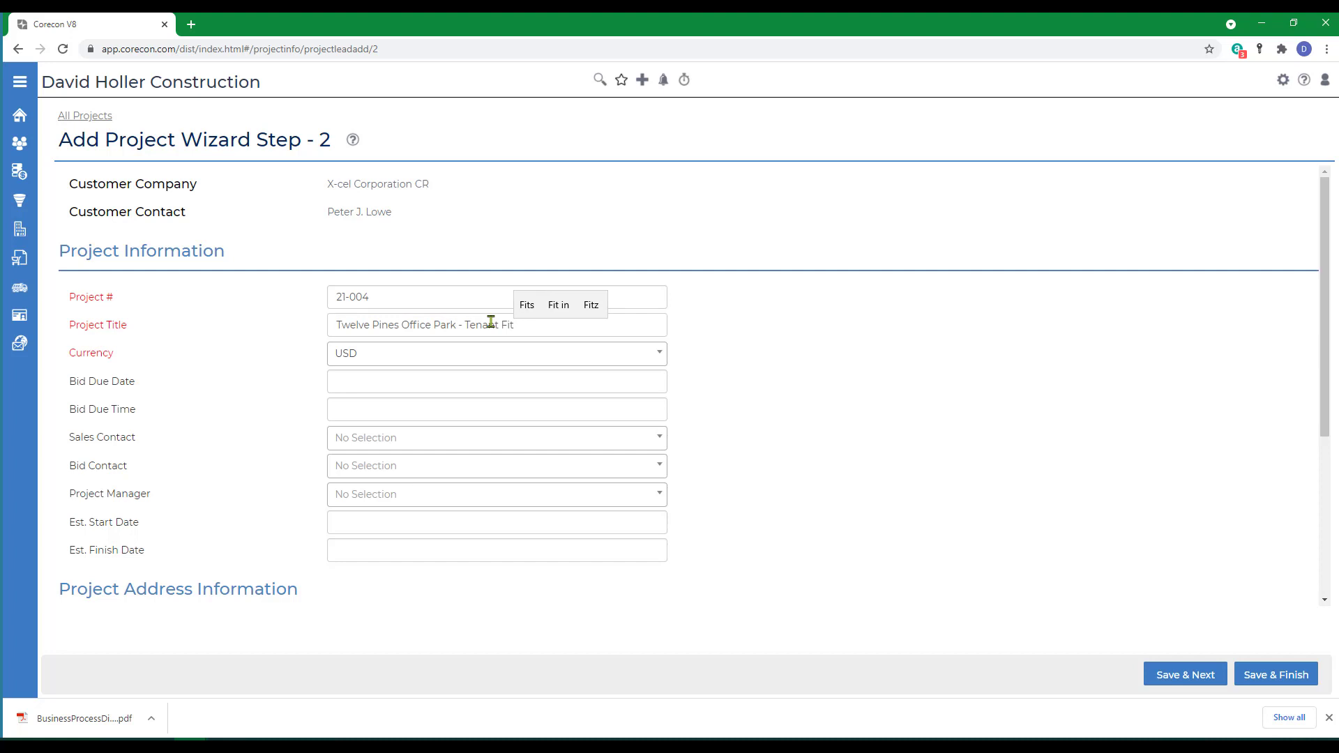
pyautogui.write('-Out')
pyautogui.press('Tab')
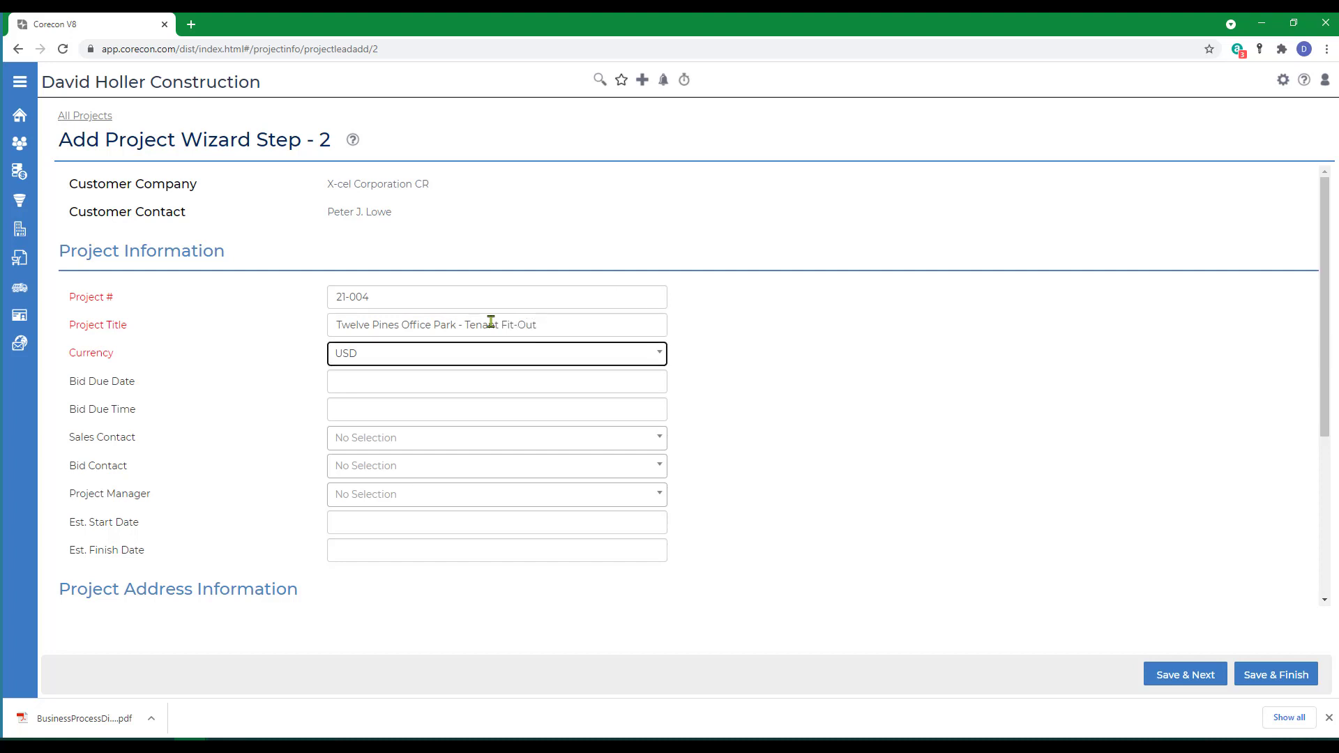
pyautogui.press('Tab')
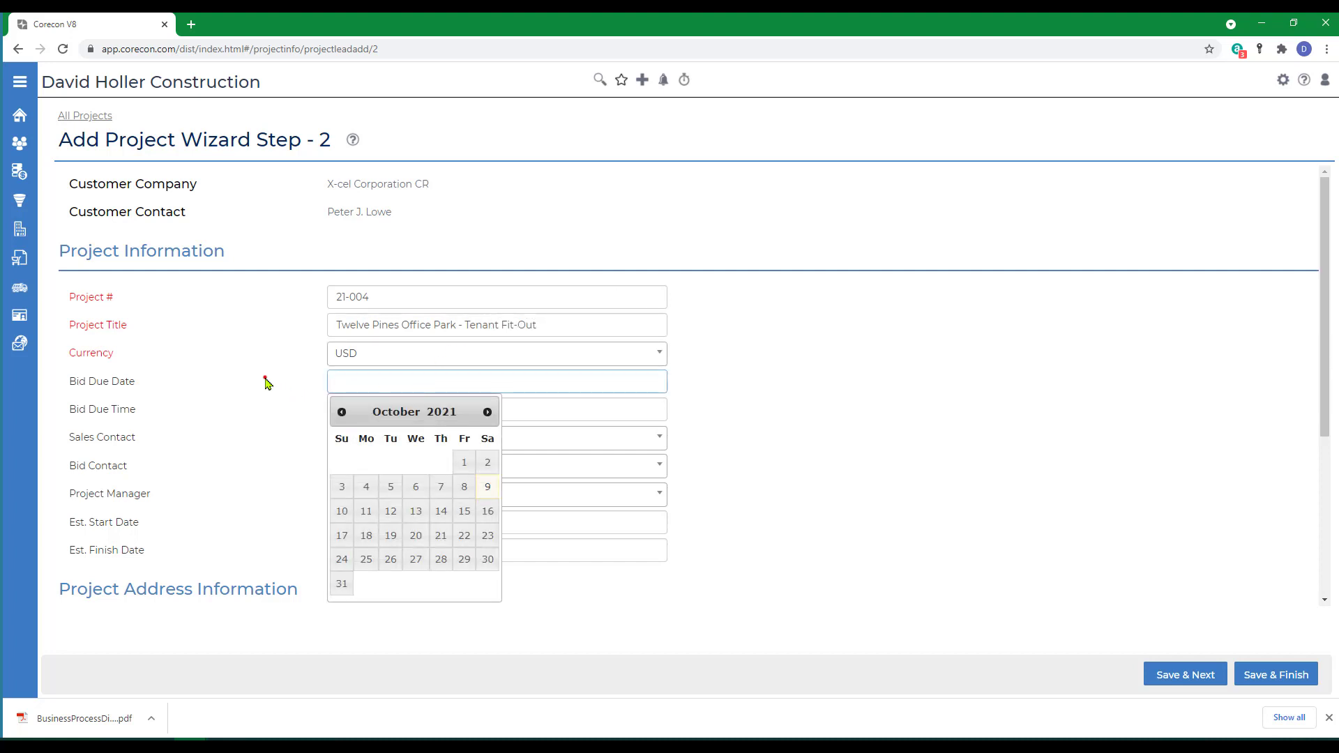
# Assign the second listed person as sales contact, and one person as bid contact and project manager.
pyautogui.click(265, 382)
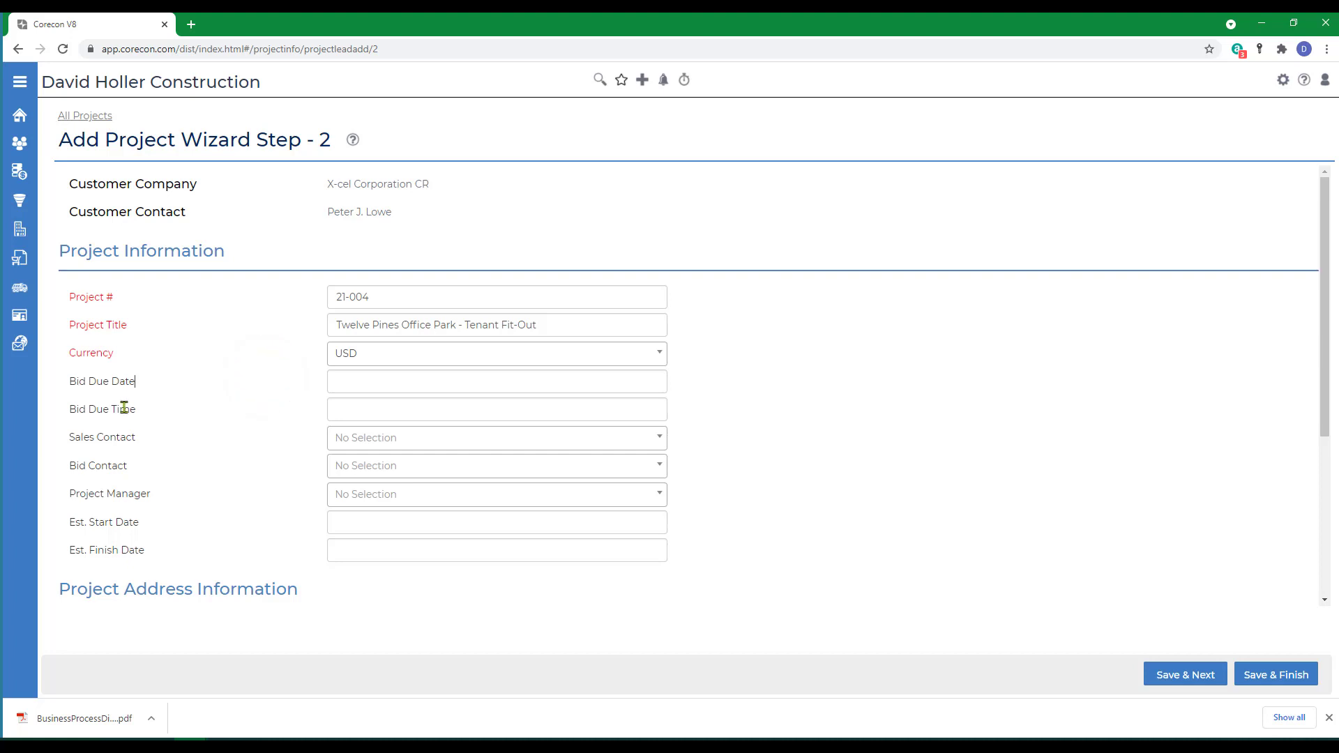
pyautogui.click(374, 442)
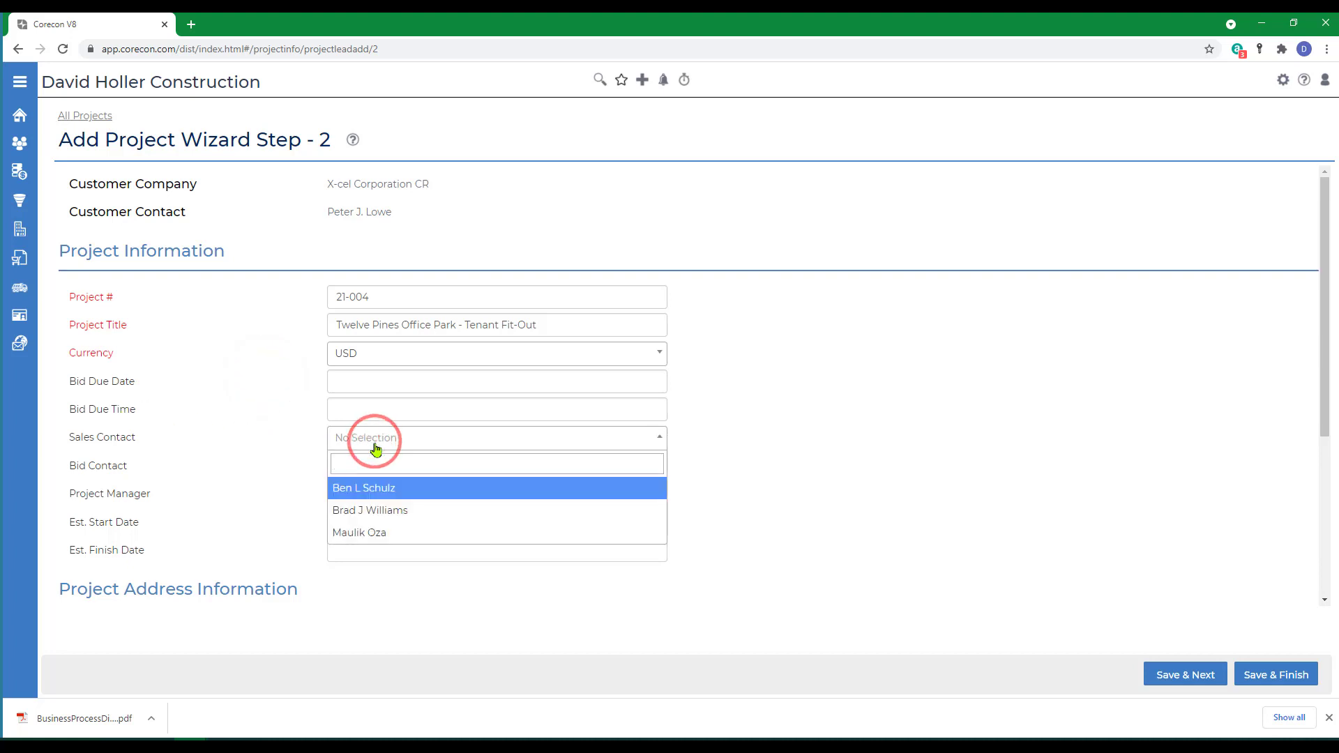
pyautogui.click(370, 516)
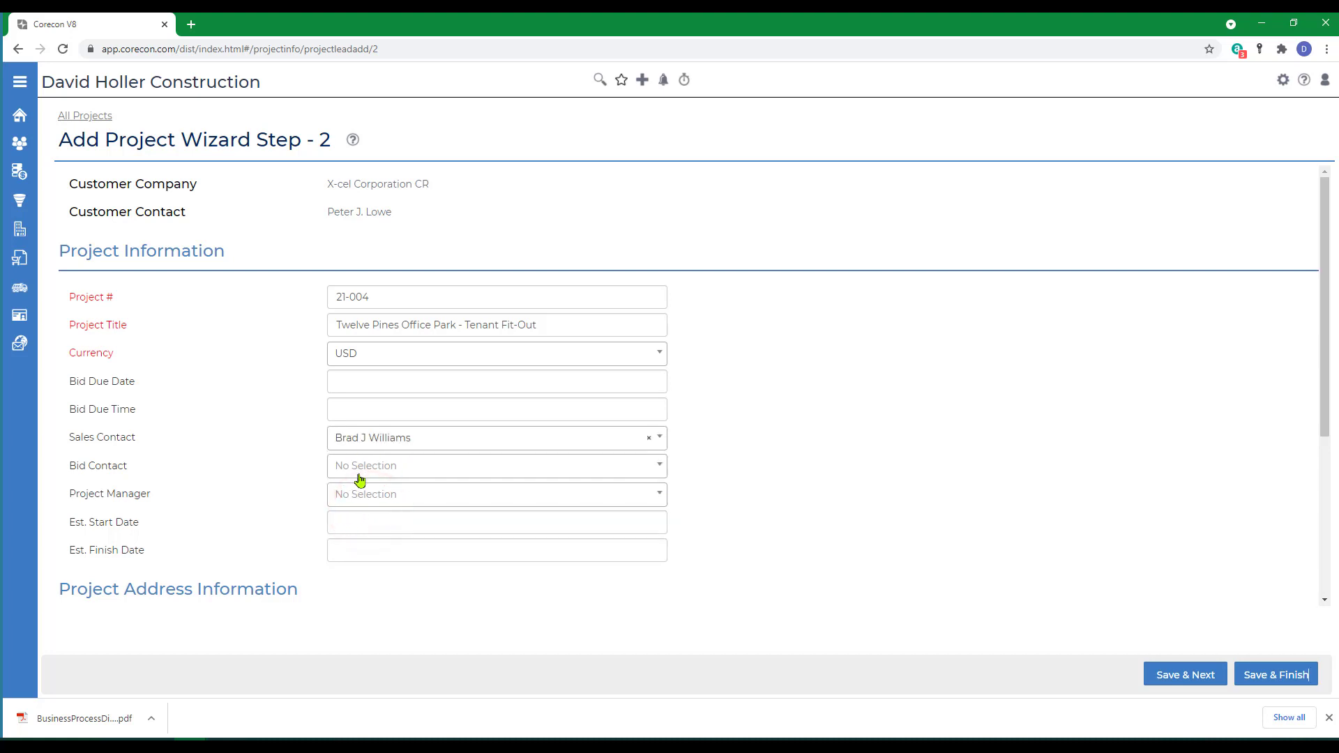
pyautogui.click(360, 476)
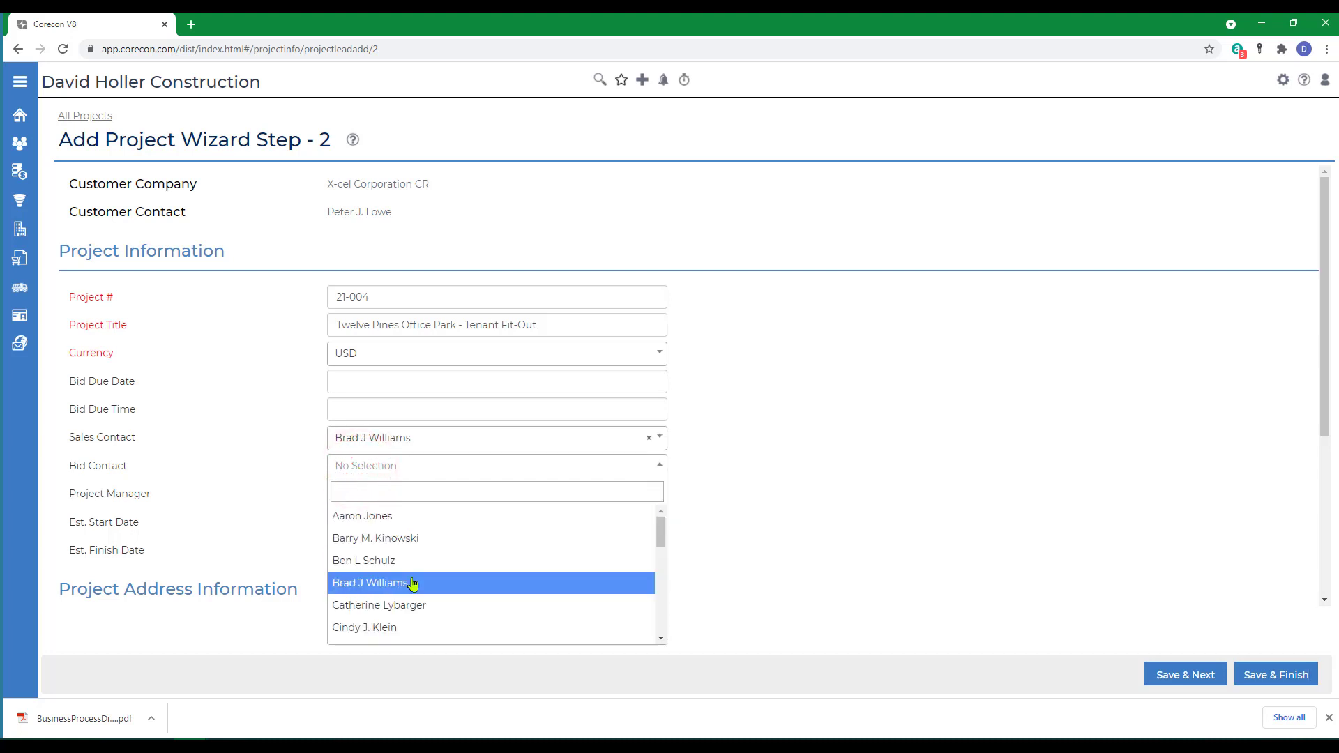
pyautogui.scroll(-3, 413, 584)
pyautogui.click(371, 545)
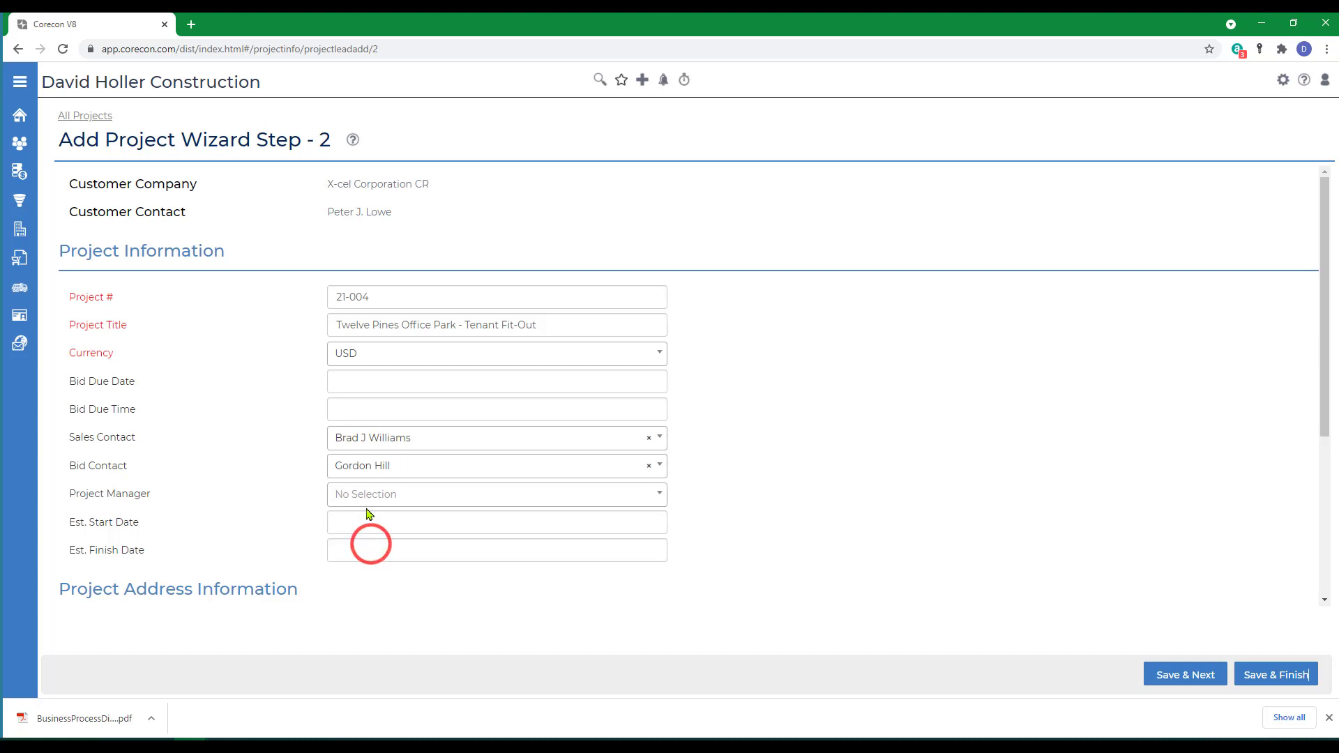
pyautogui.click(368, 497)
pyautogui.scroll(-5, 391, 576)
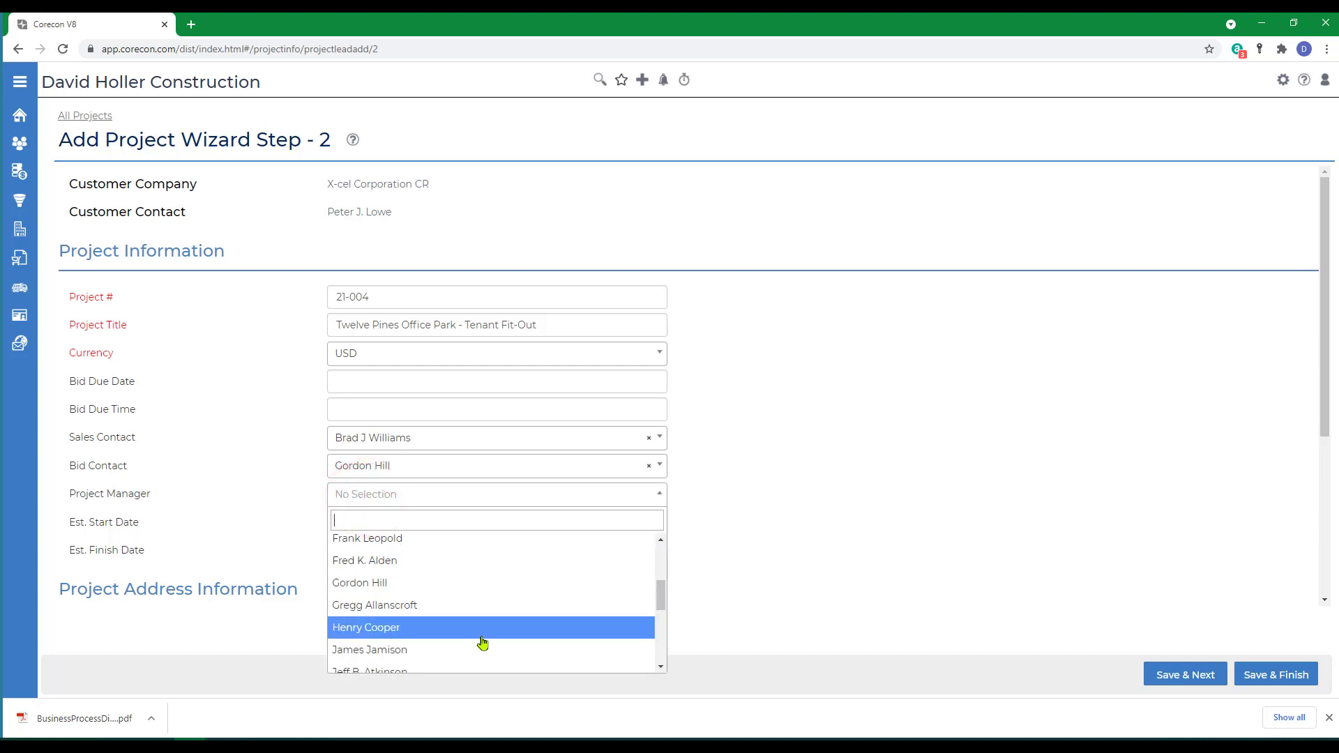
pyautogui.click(347, 584)
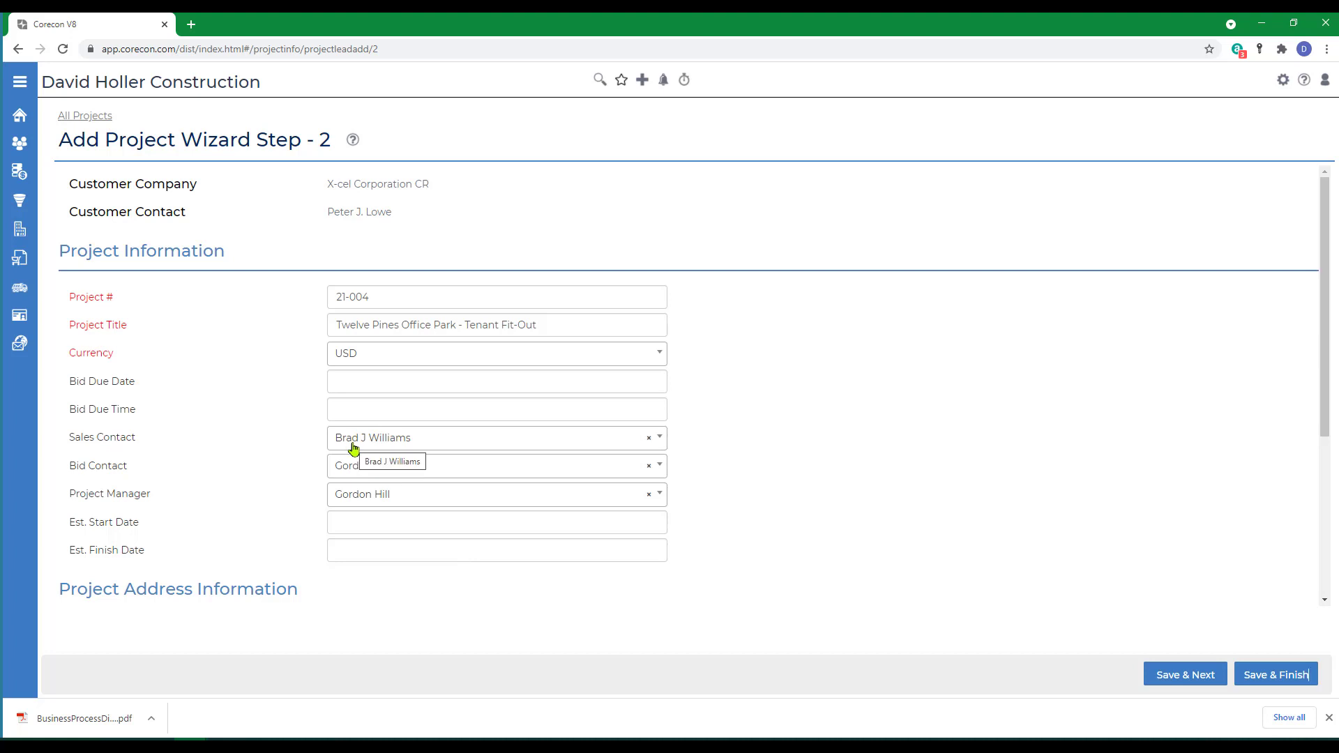
# Set the estimated start date to 01-Oct-2021 and the estimated finish date to 31-Jan-2022.
pyautogui.click(360, 524)
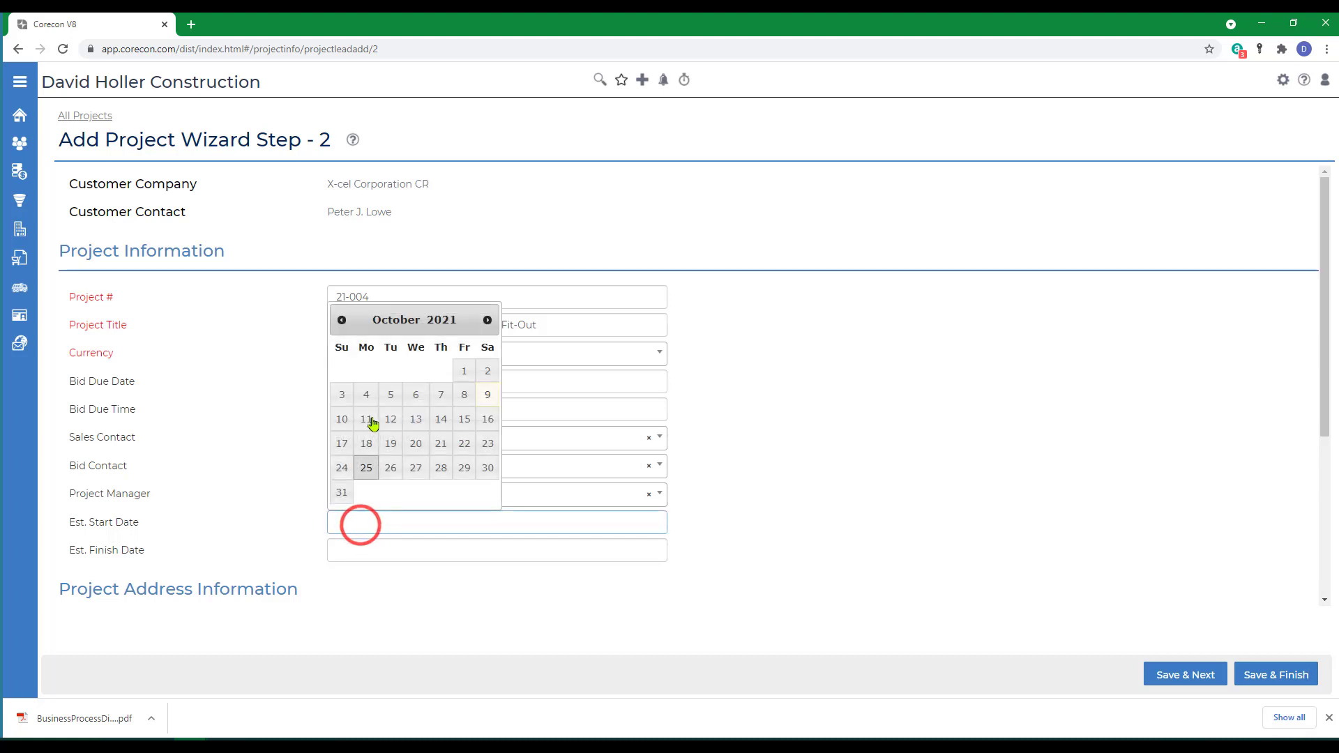
pyautogui.click(463, 370)
pyautogui.click(376, 552)
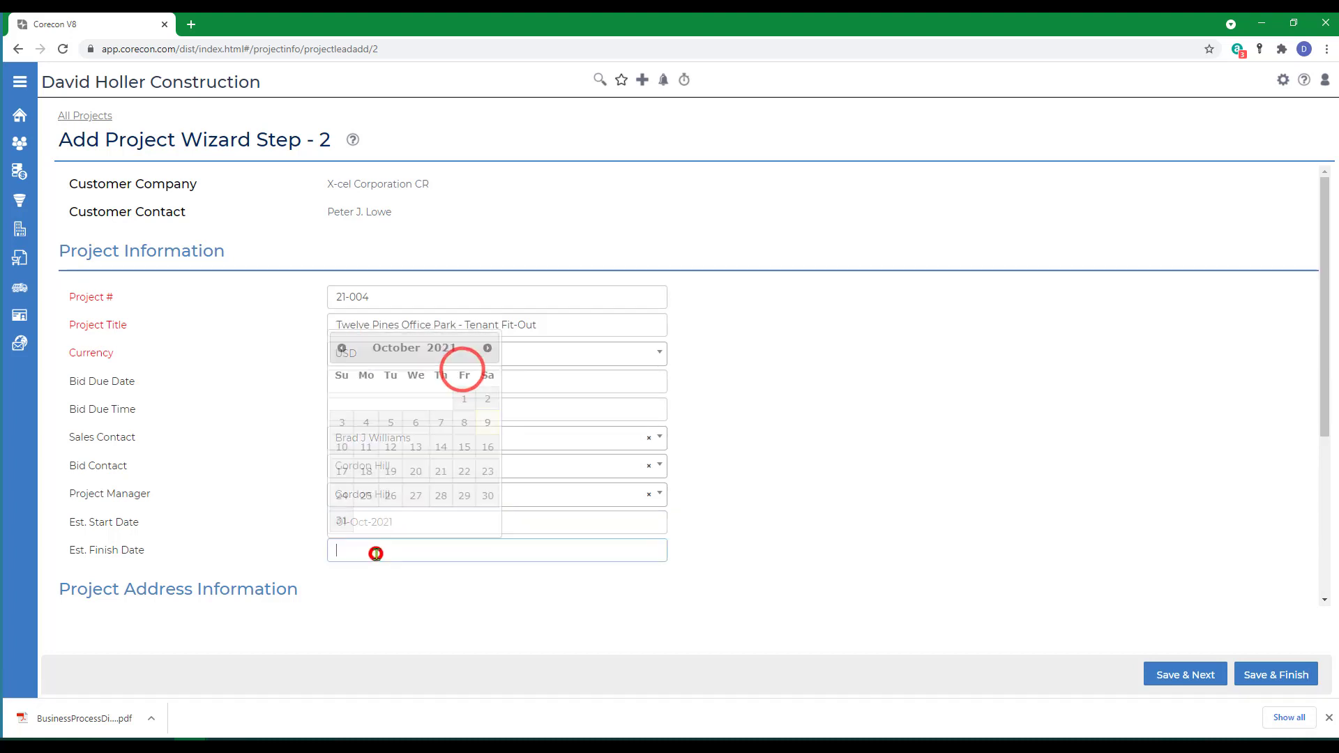
pyautogui.click(487, 348)
pyautogui.click(488, 348)
pyautogui.click(487, 348)
pyautogui.click(364, 522)
pyautogui.scroll(-4, 374, 607)
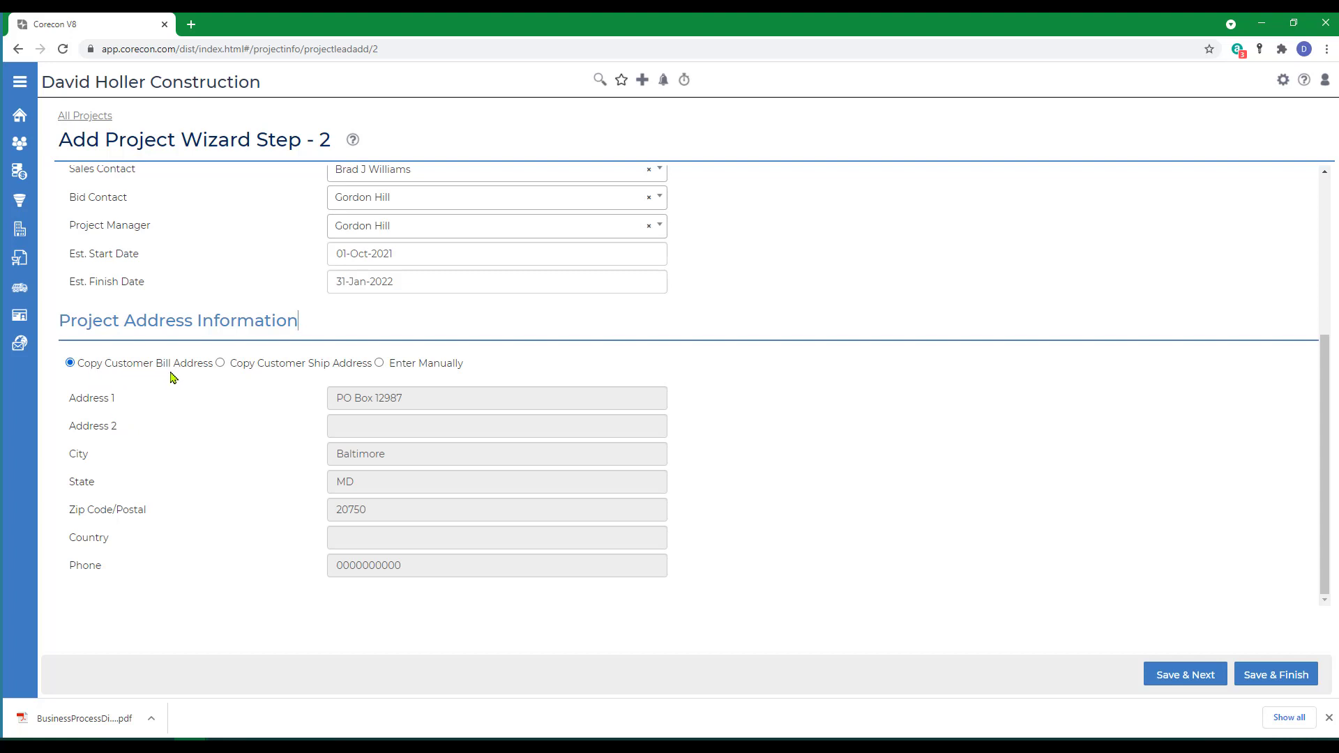
pyautogui.click(379, 363)
pyautogui.click(393, 397)
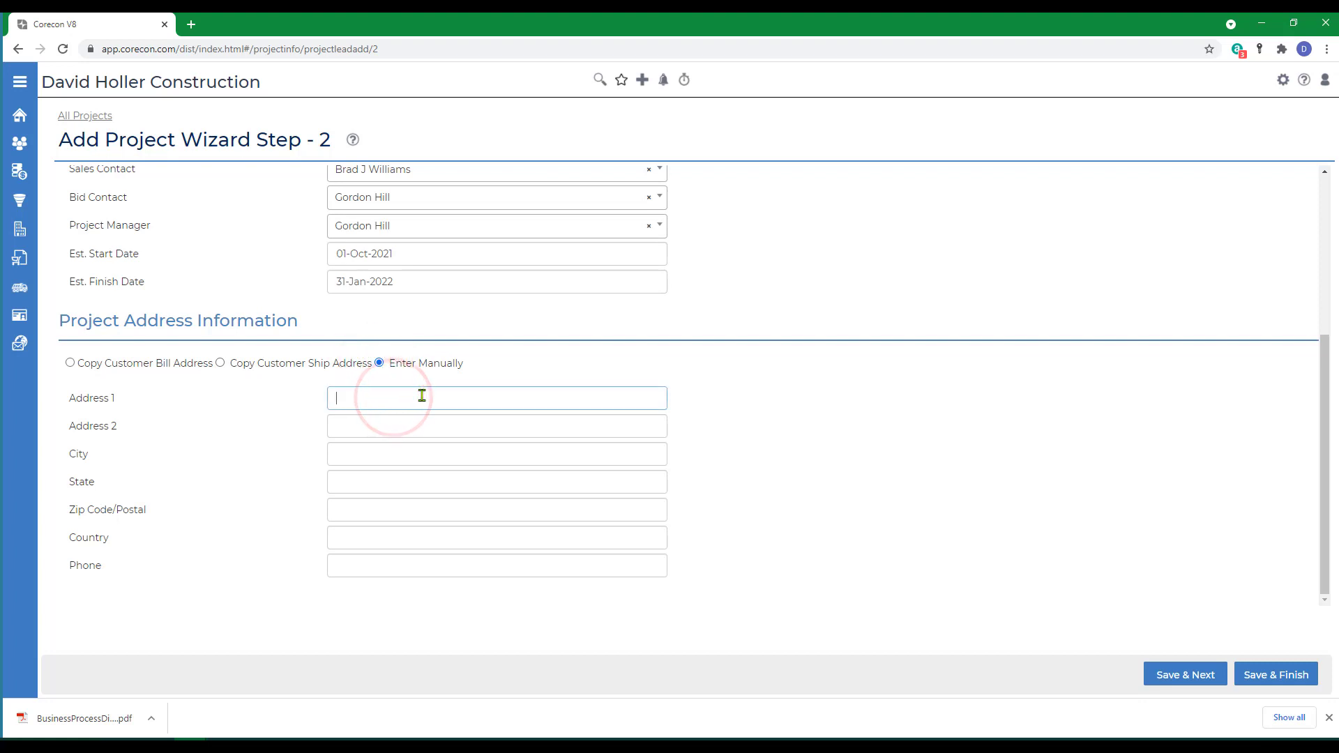
pyautogui.write('12300 We')
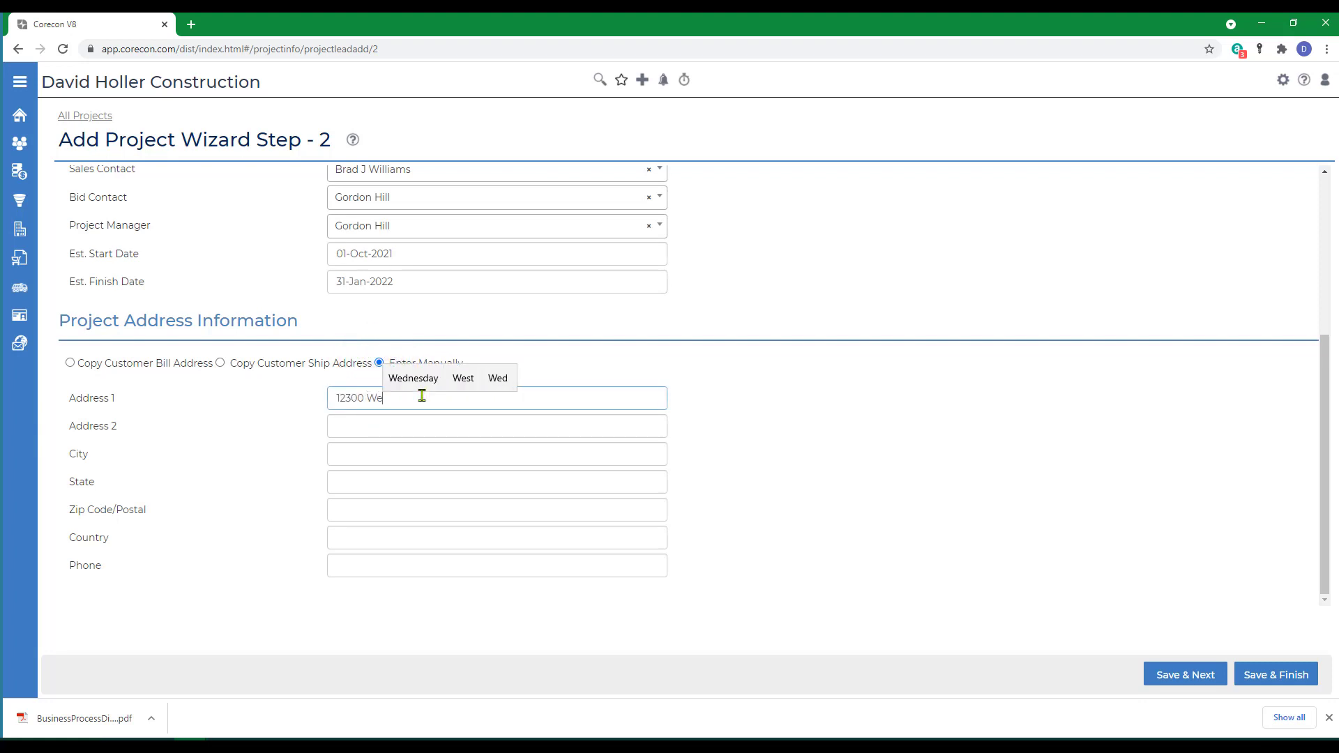
pyautogui.write('st Pine Road')
pyautogui.press('Tab')
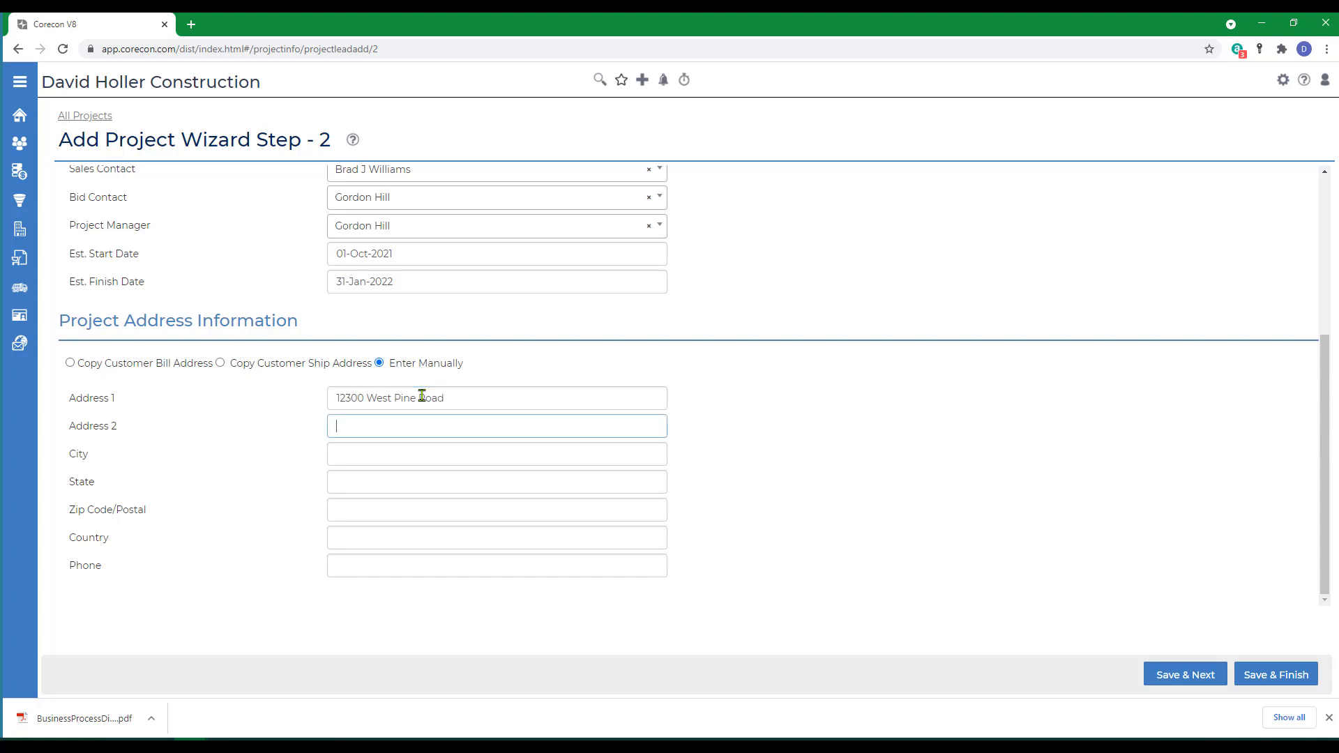
pyautogui.press('Tab')
pyautogui.write('Columbia')
pyautogui.press('Tab')
pyautogui.write('MD')
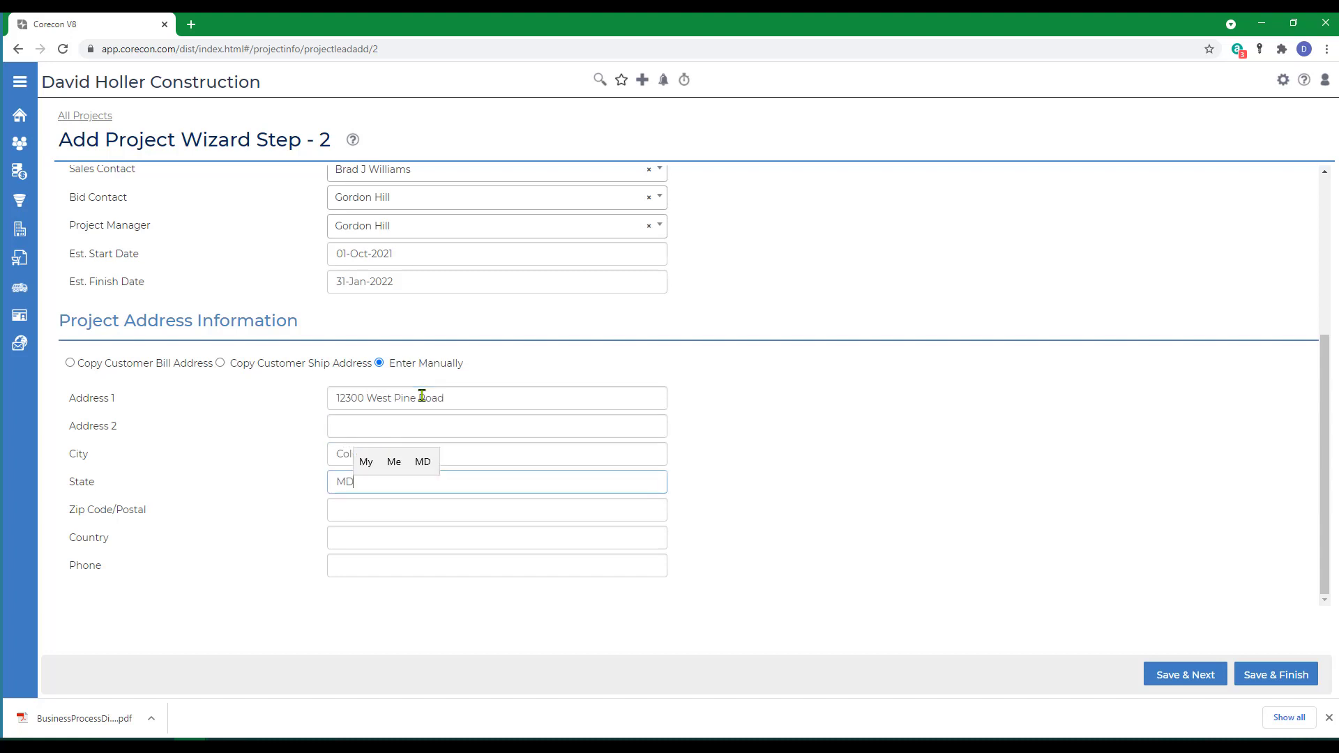
pyautogui.press('Tab')
pyautogui.write('21745')
pyautogui.click(1163, 677)
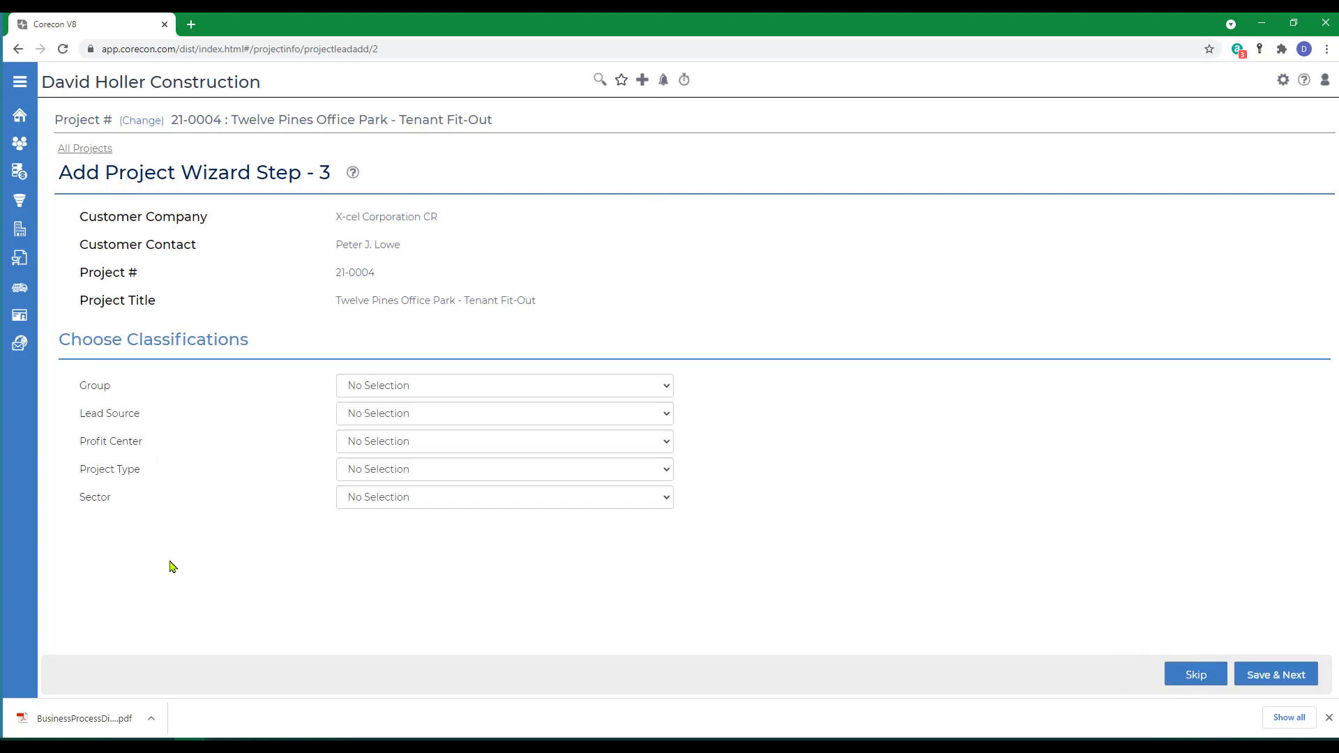
# Classify the project as lead source Public Bid, type Tenant Fit-Out, profit center Construction.
pyautogui.click(375, 418)
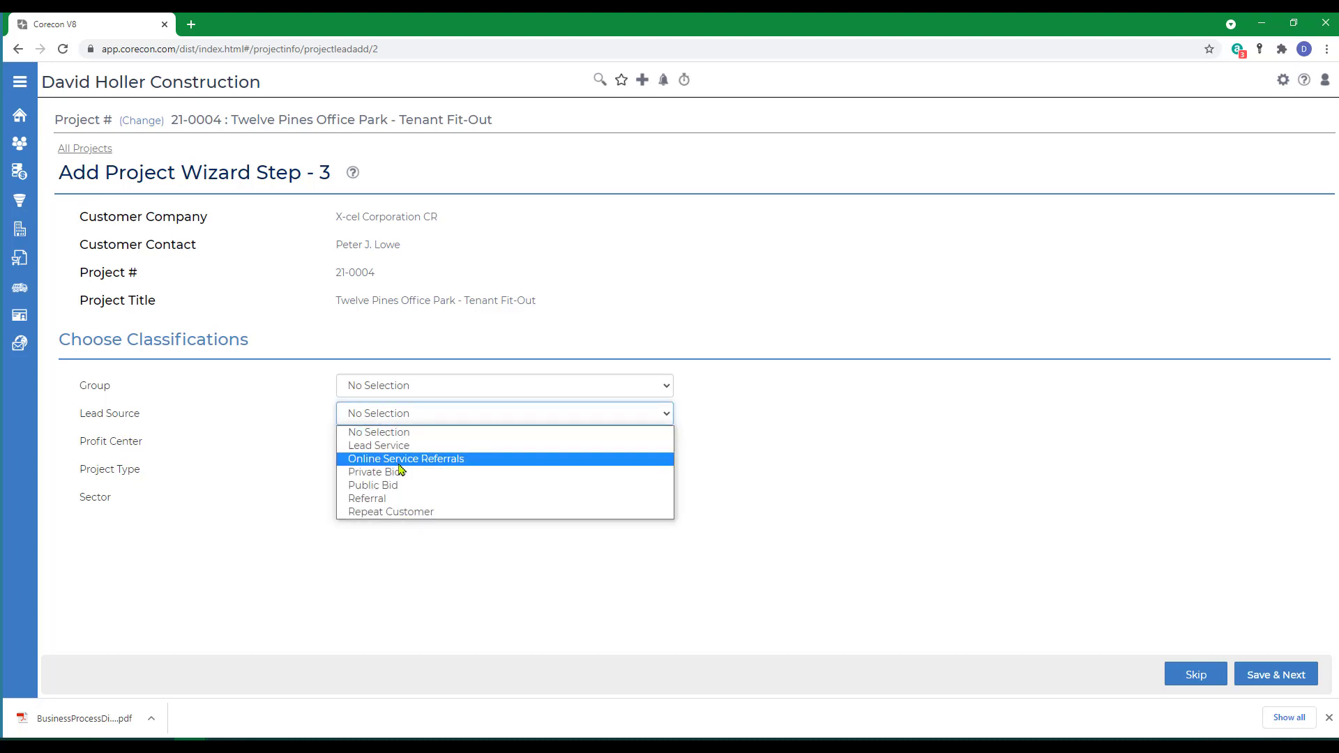
pyautogui.click(387, 487)
pyautogui.click(362, 471)
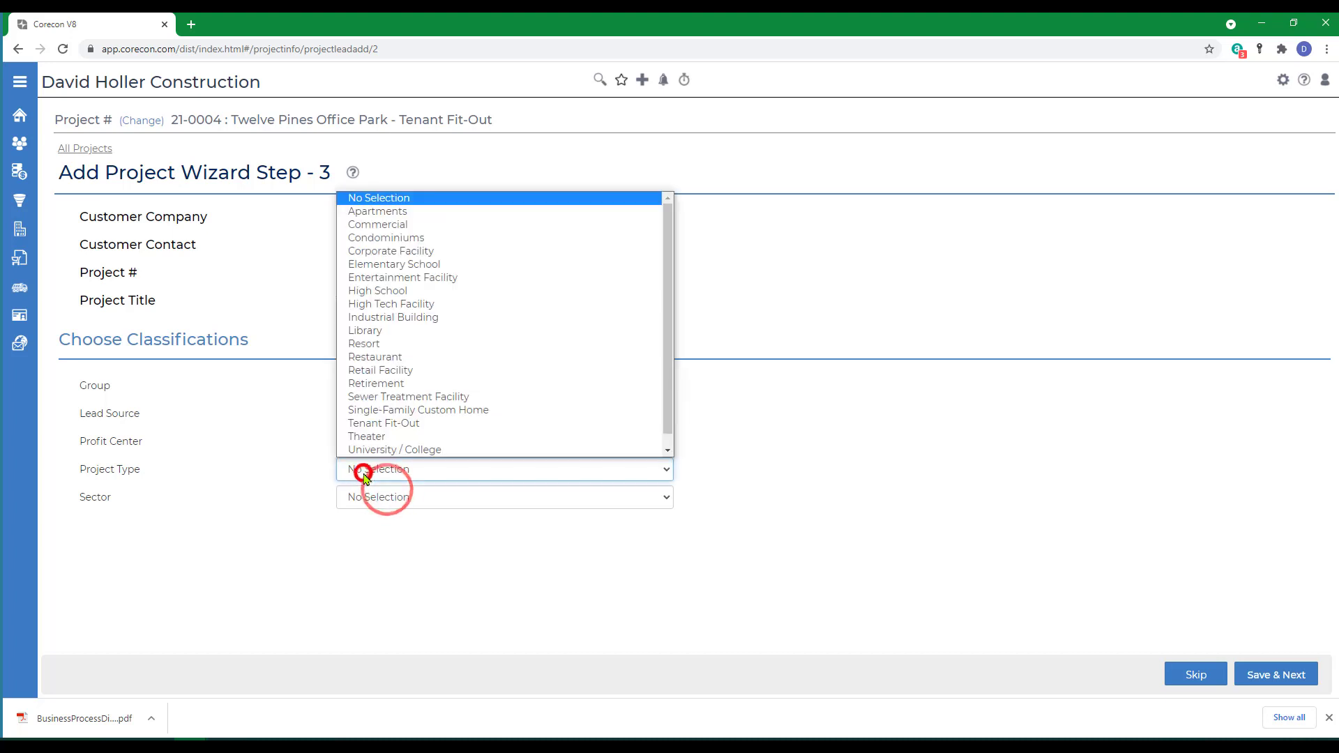
pyautogui.click(416, 426)
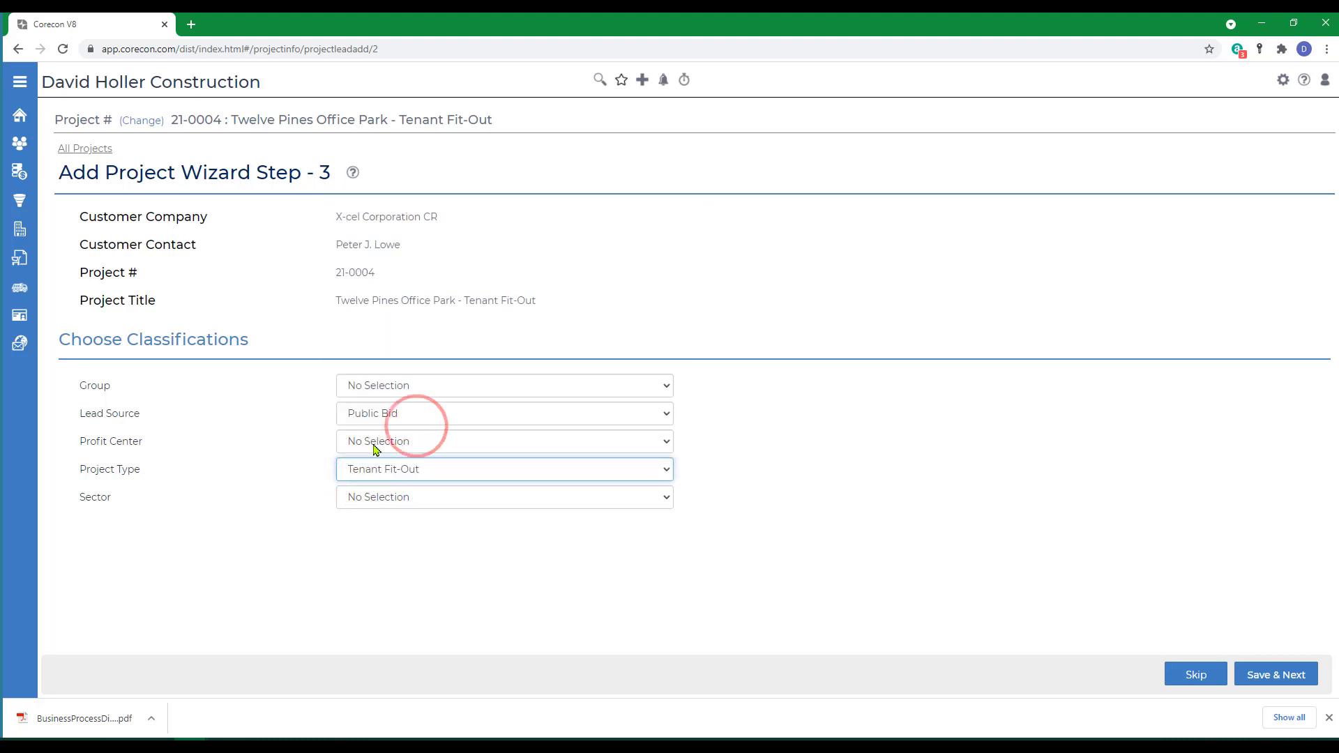
pyautogui.click(367, 444)
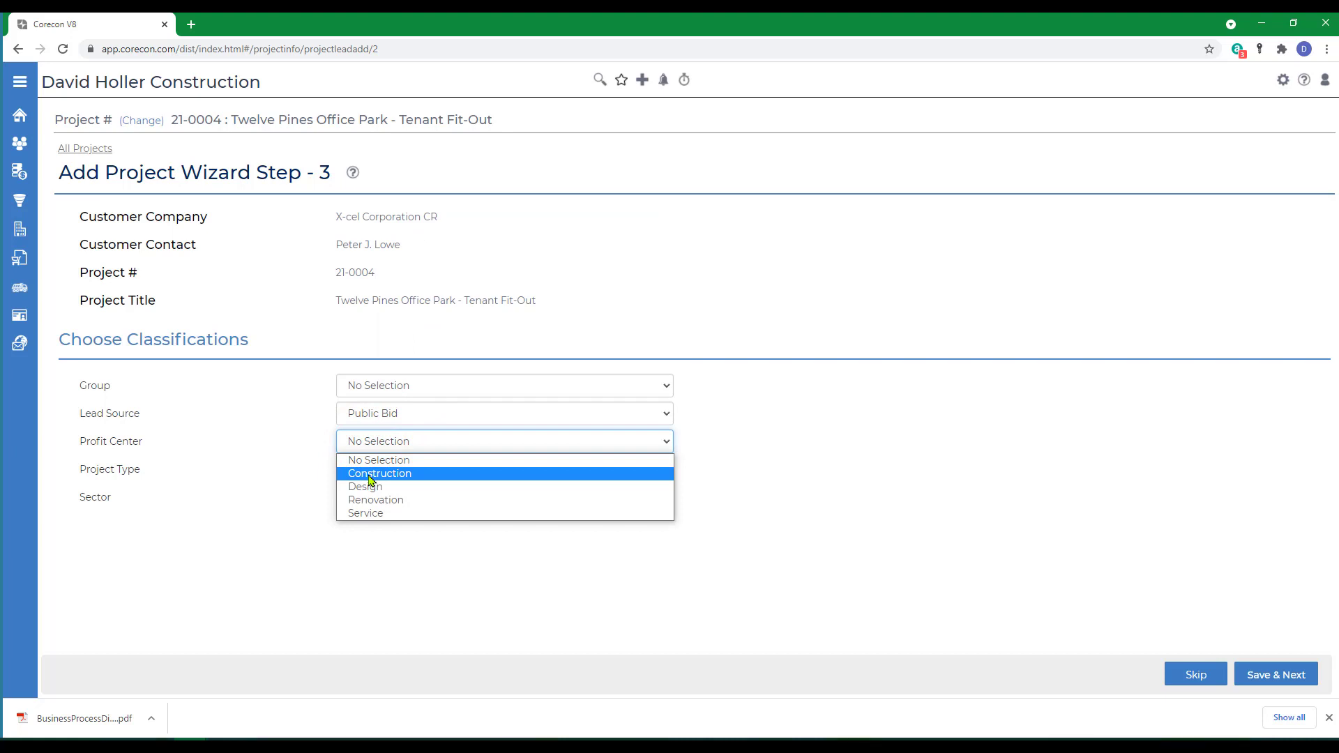
pyautogui.click(369, 475)
pyautogui.click(1265, 676)
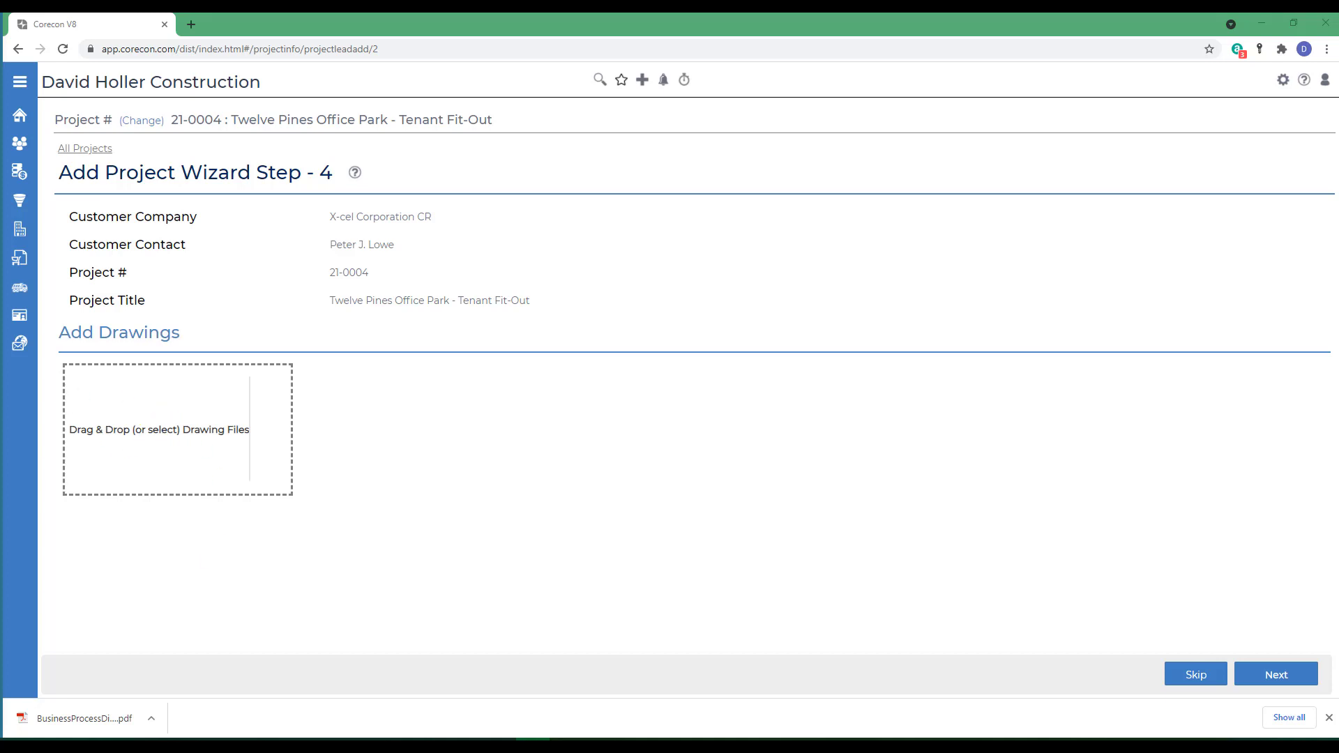
# Upload A3.pdf and C2.pdf and retitle them 'Floor Plan and Elevations' and 'Final Grading'.
pyautogui.moveTo(7, 474); pyautogui.dragTo(237, 469)
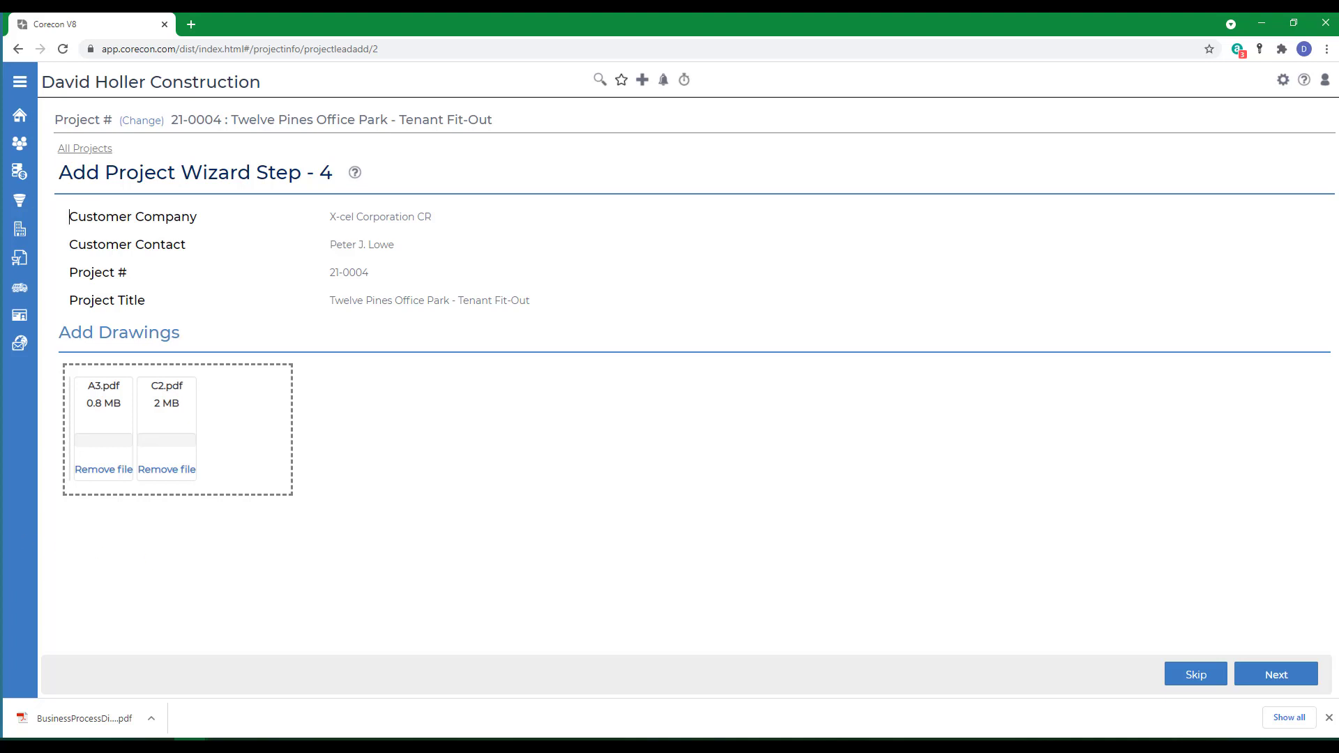
pyautogui.click(1255, 674)
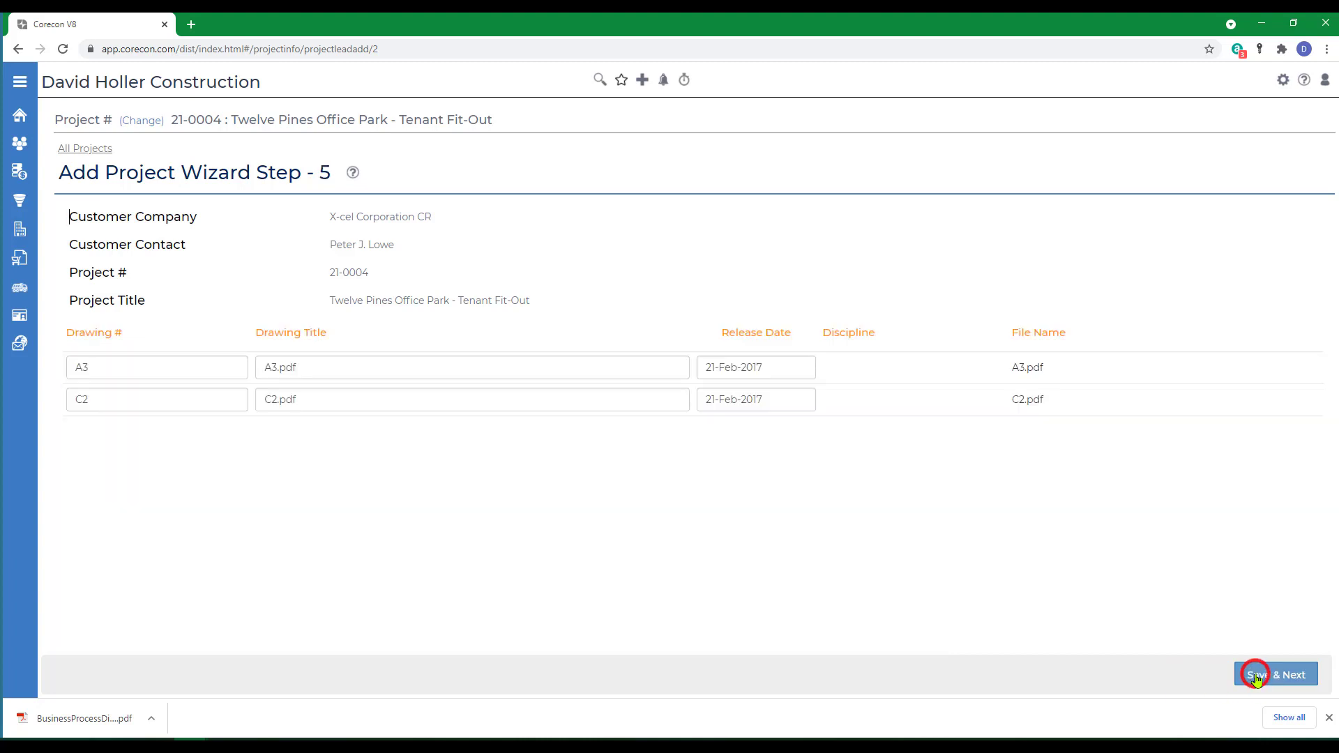
pyautogui.moveTo(278, 368); pyautogui.dragTo(318, 362)
pyautogui.write('-')
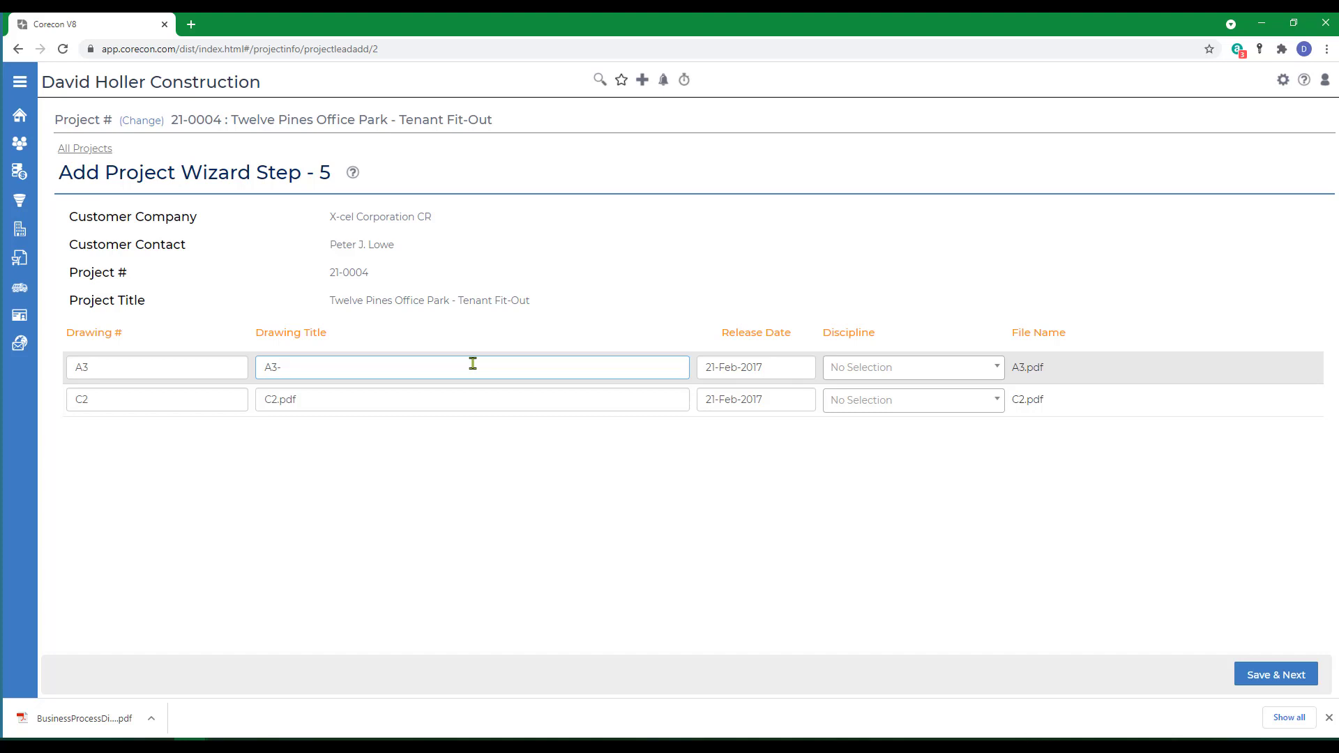
pyautogui.write('Floor Plan and Elevations')
pyautogui.click(322, 394)
pyautogui.press('BackSpace')
pyautogui.press('BackSpace')
pyautogui.press('BackSpace')
pyautogui.press('BackSpace')
pyautogui.write('-Final Grad')
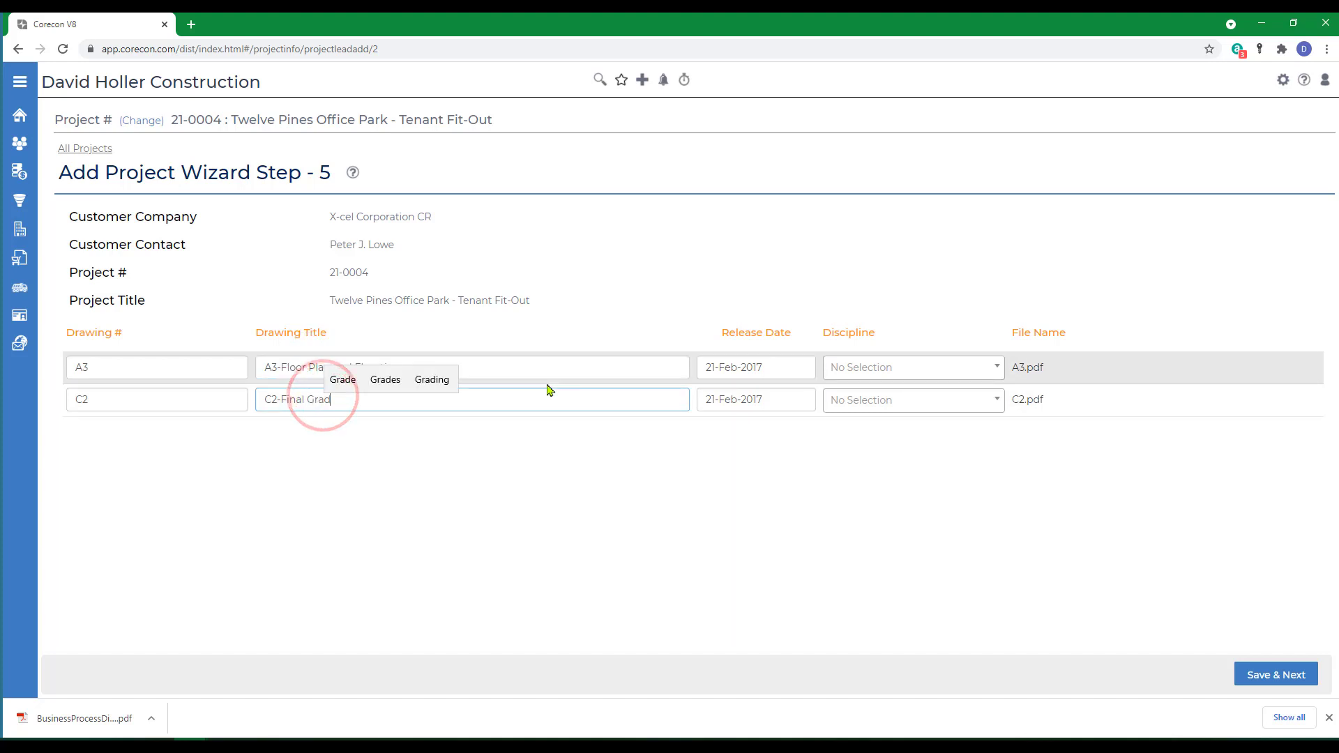
pyautogui.write('ing')
pyautogui.press('Tab')
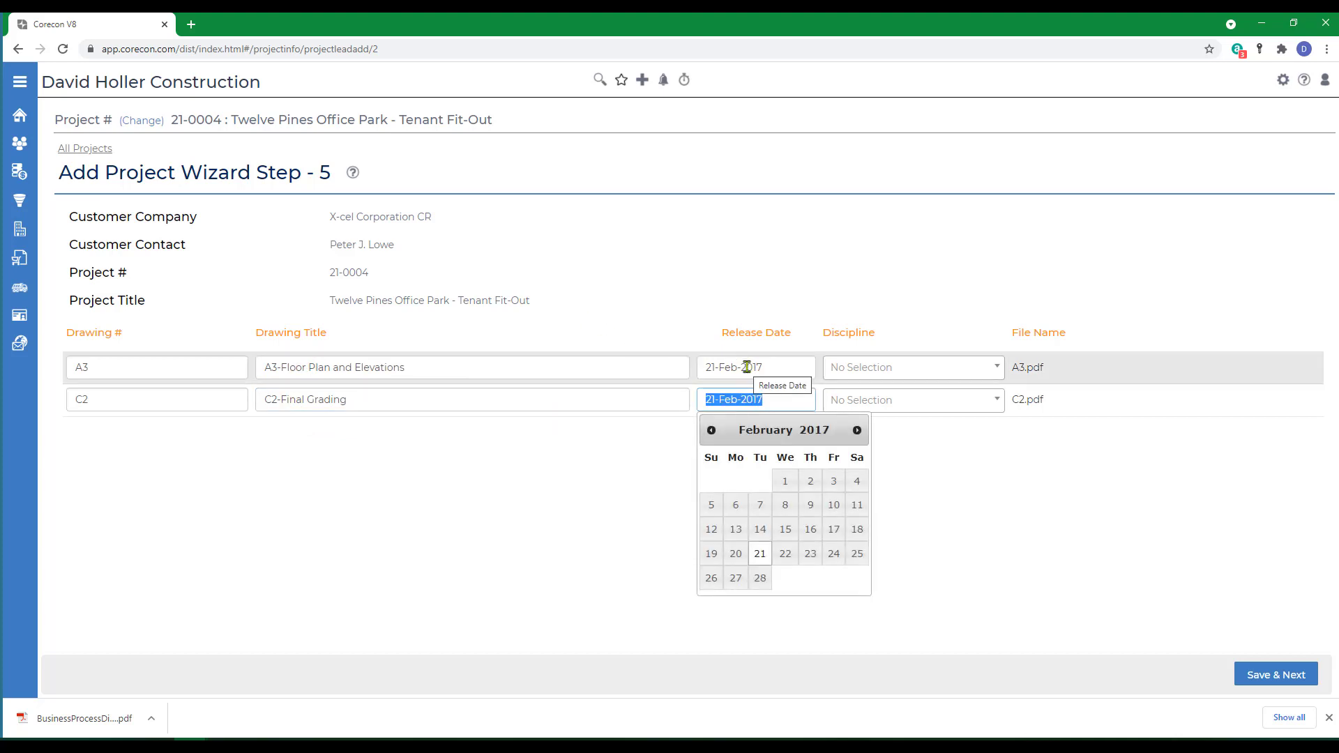
# Set drawing A3's discipline to Architectural and C2's to Civil, then save the drawings.
pyautogui.click(870, 365)
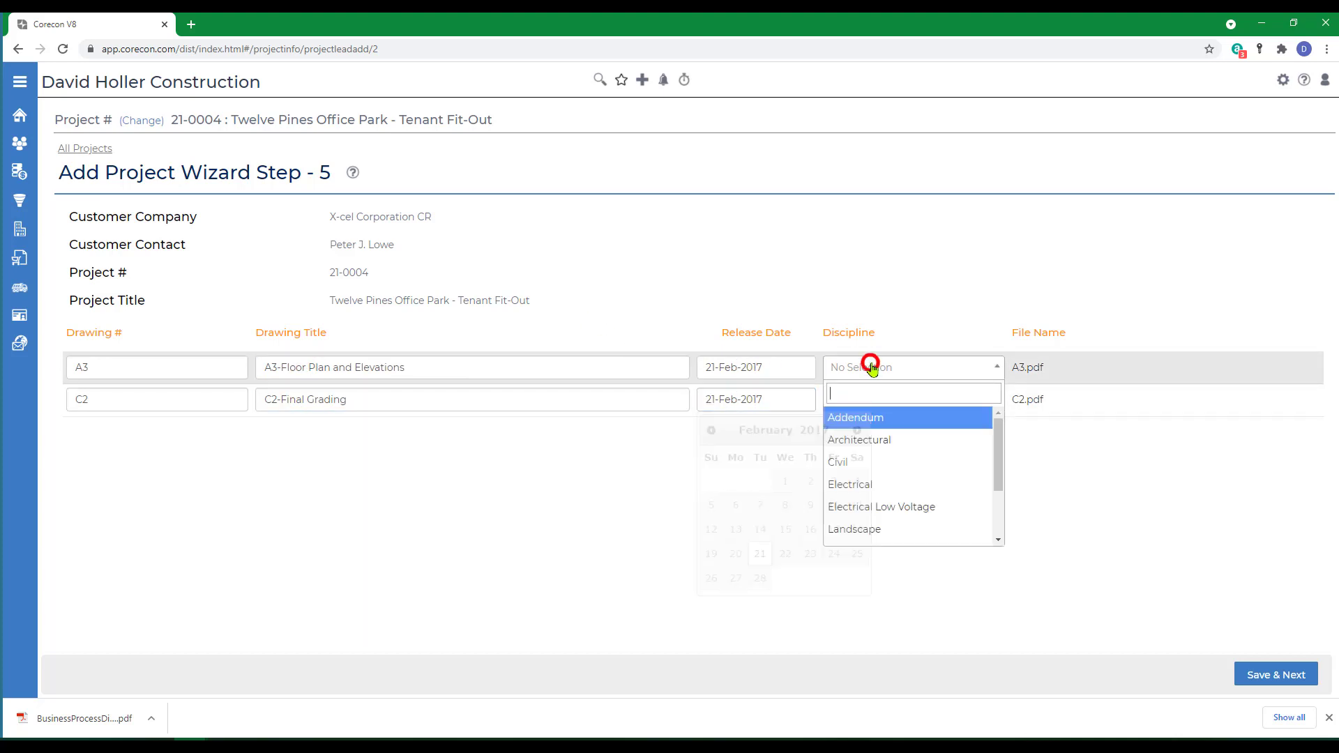
pyautogui.click(856, 452)
pyautogui.click(869, 404)
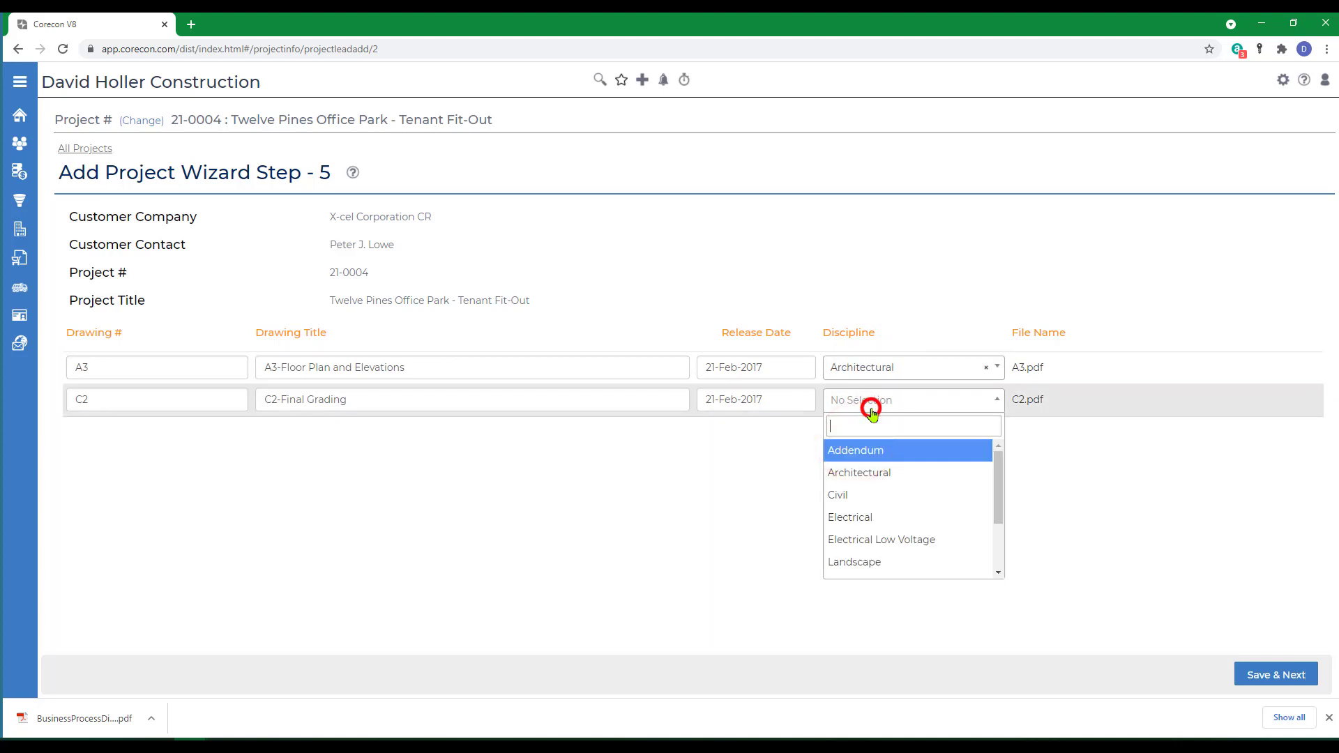
pyautogui.click(866, 496)
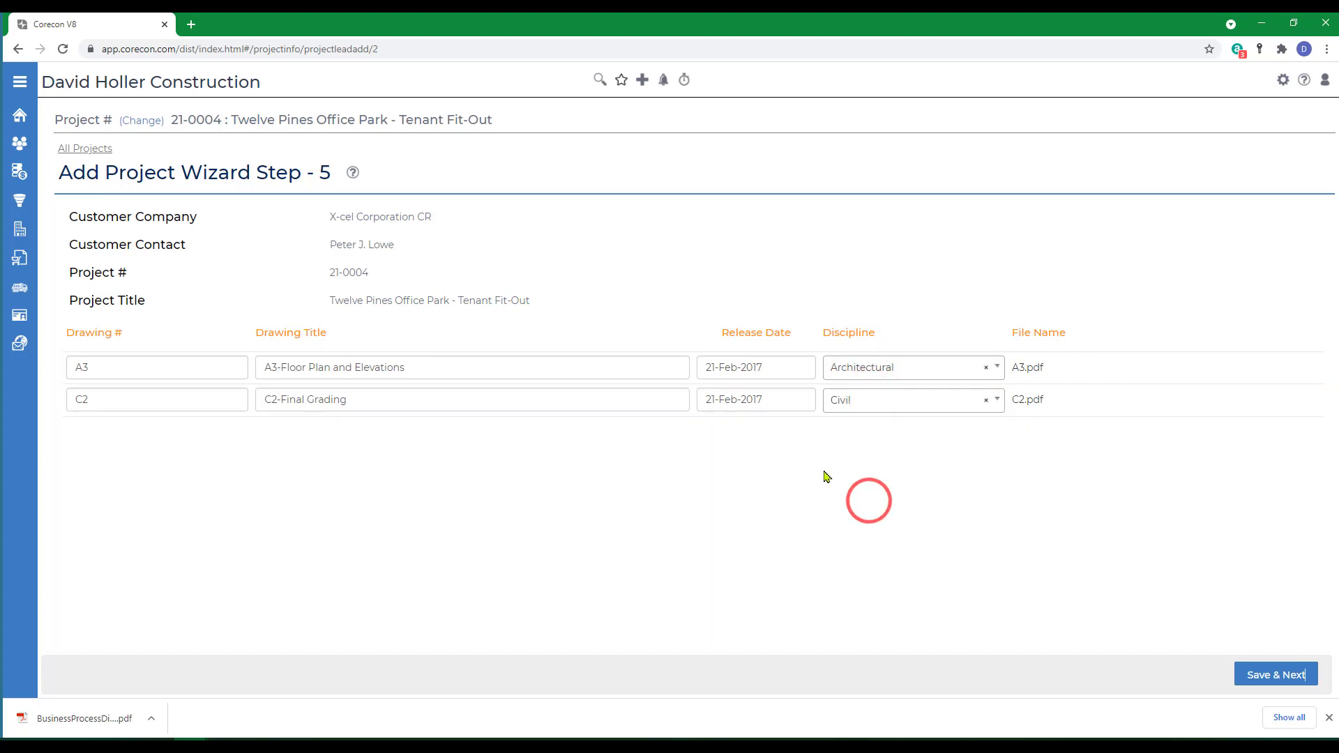
pyautogui.click(1251, 680)
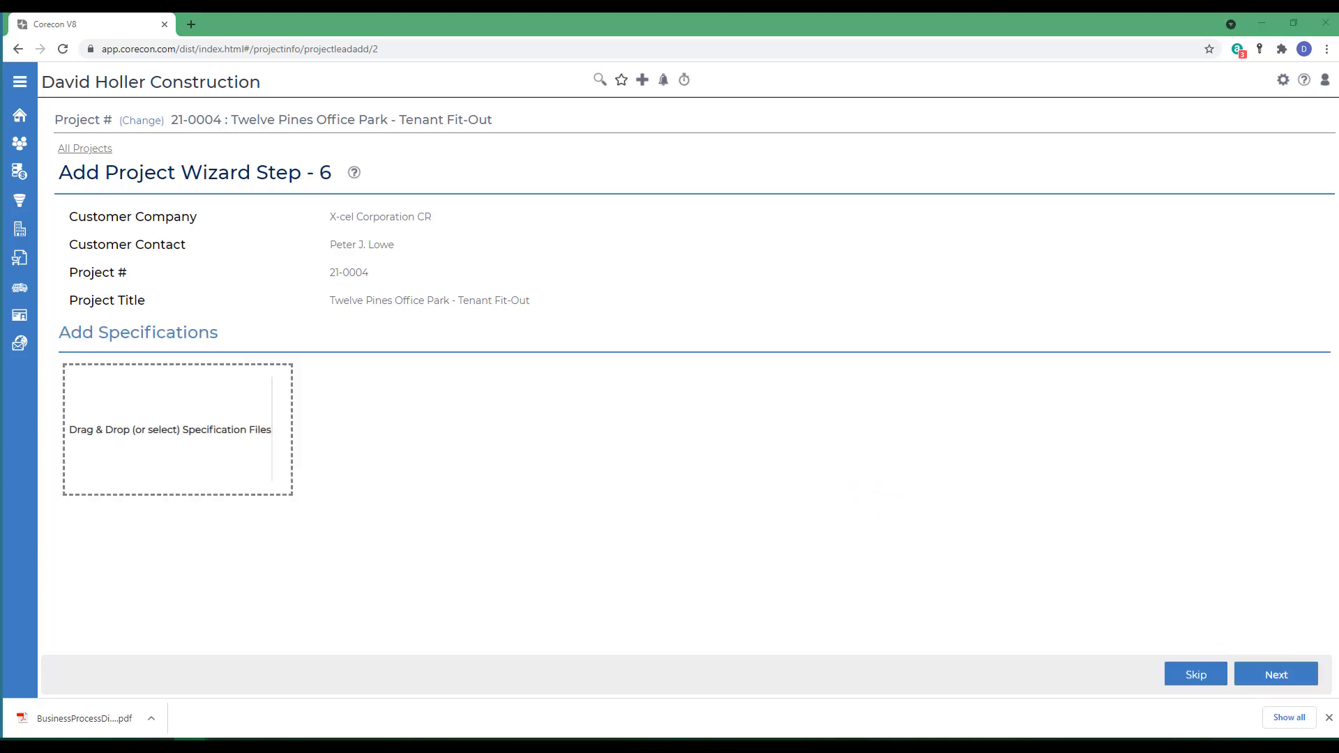
# Upload a specification file and title it 'Specifications Section 5.1'.
pyautogui.moveTo(2, 530); pyautogui.dragTo(129, 439)
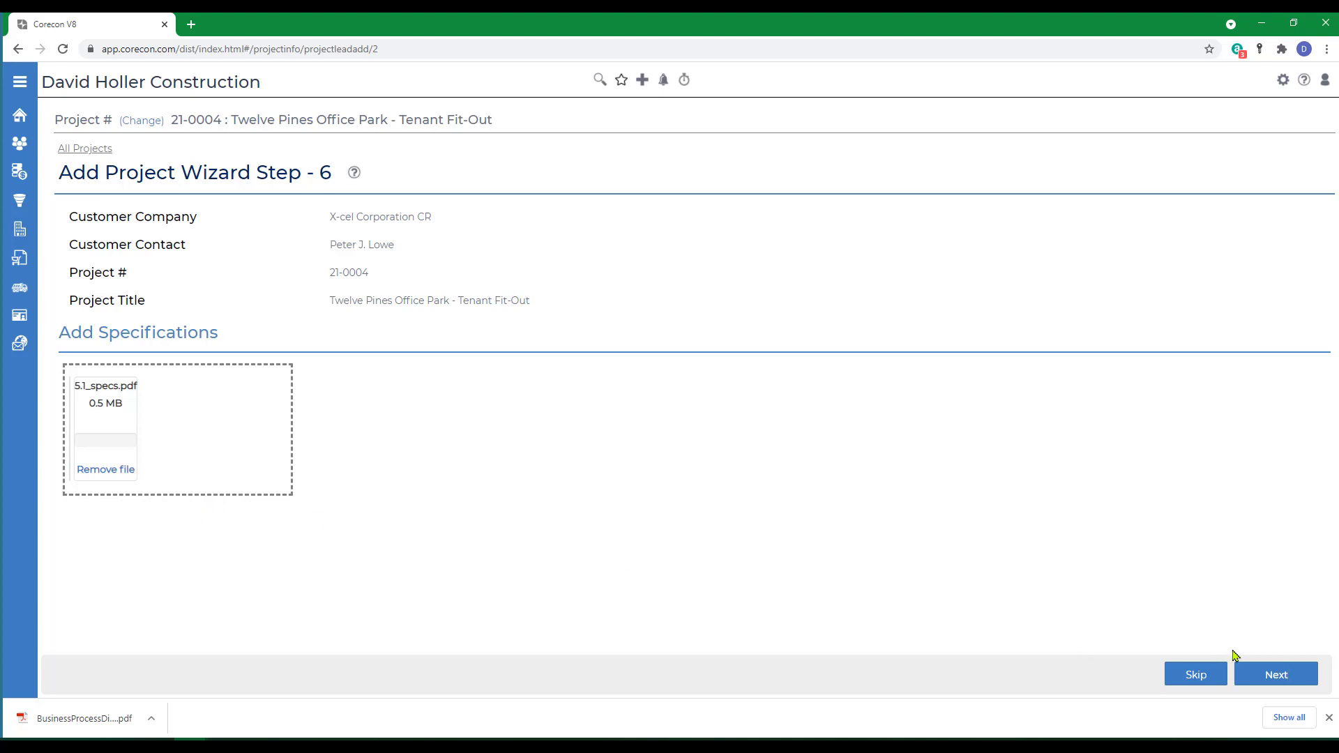
pyautogui.click(1258, 676)
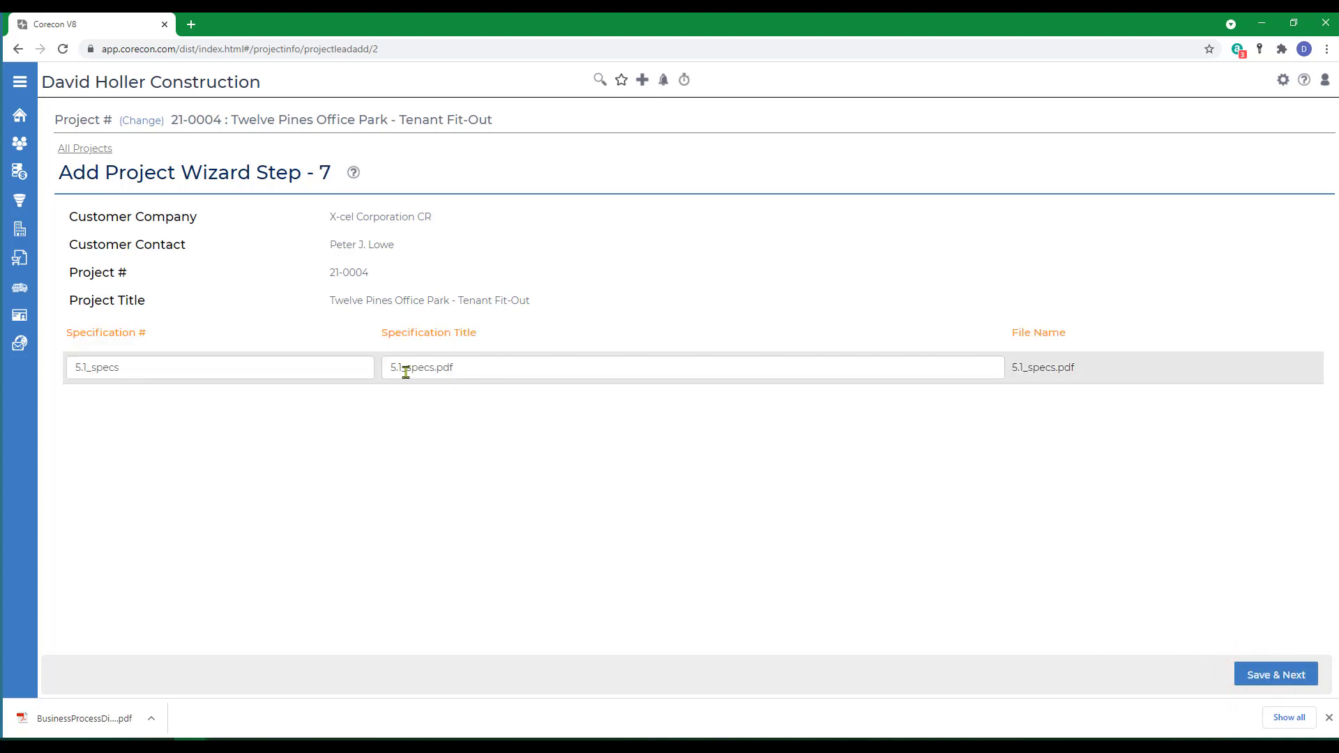
pyautogui.click(465, 364)
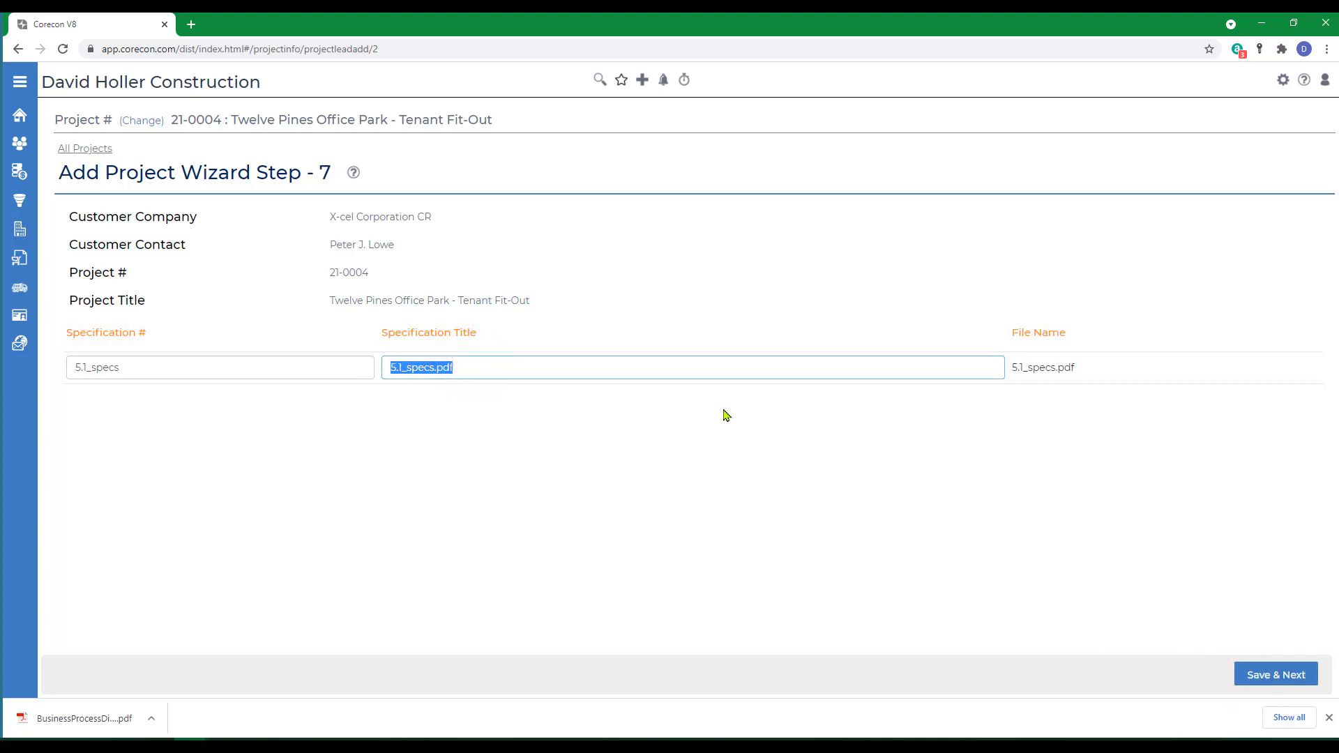
pyautogui.write('S')
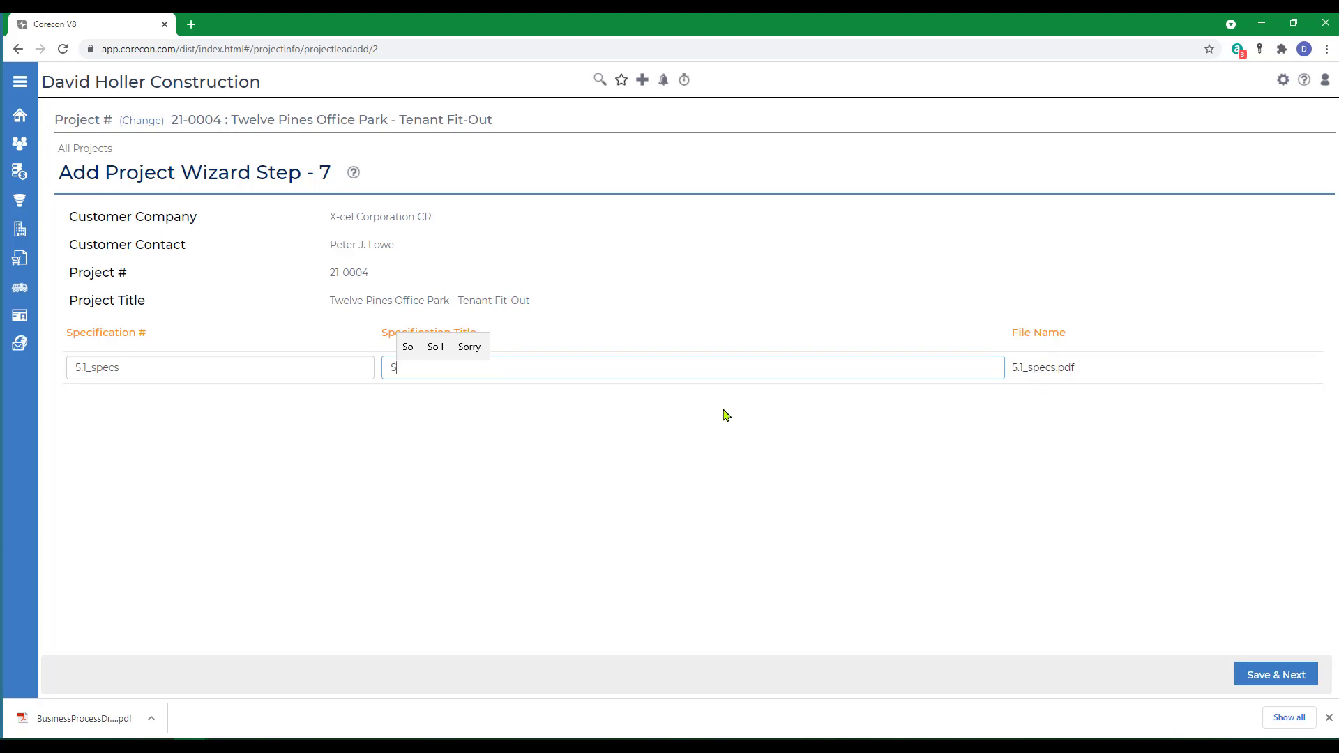
pyautogui.write('pecifications')
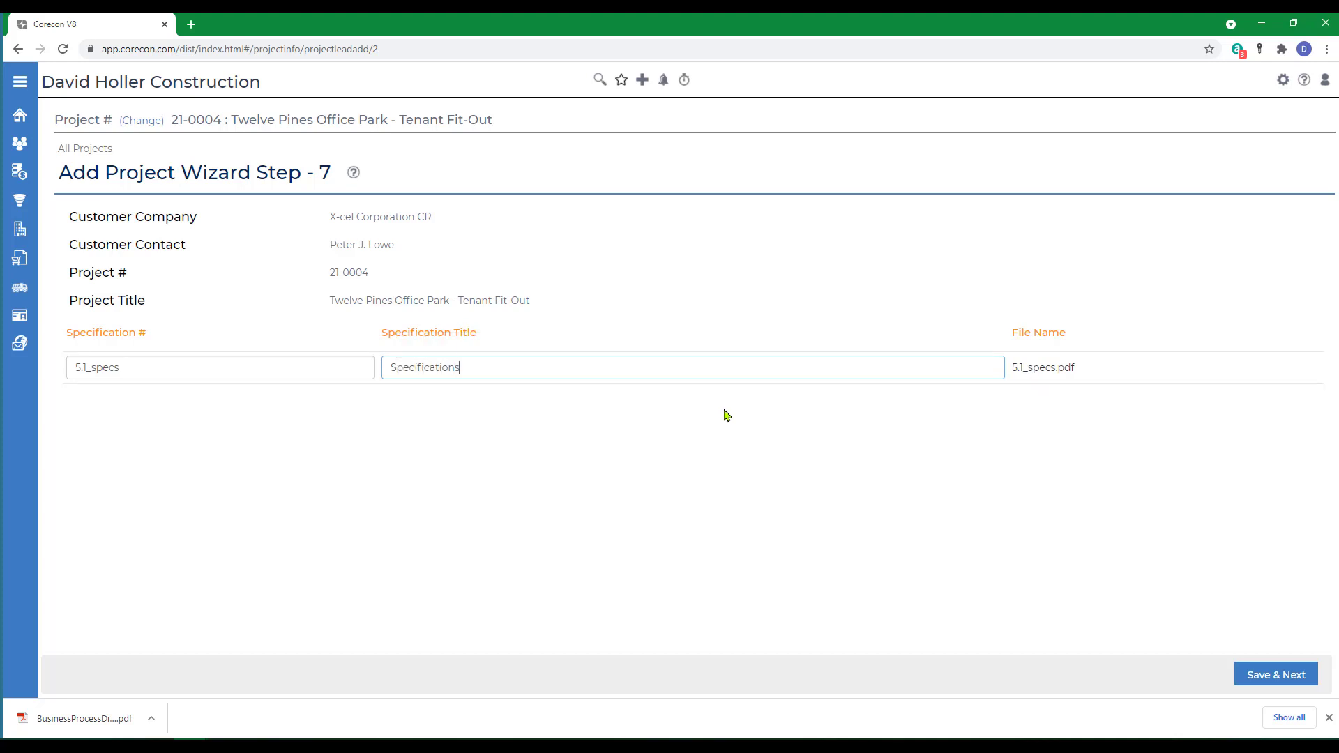
pyautogui.write(' Section 5.1')
pyautogui.click(1253, 681)
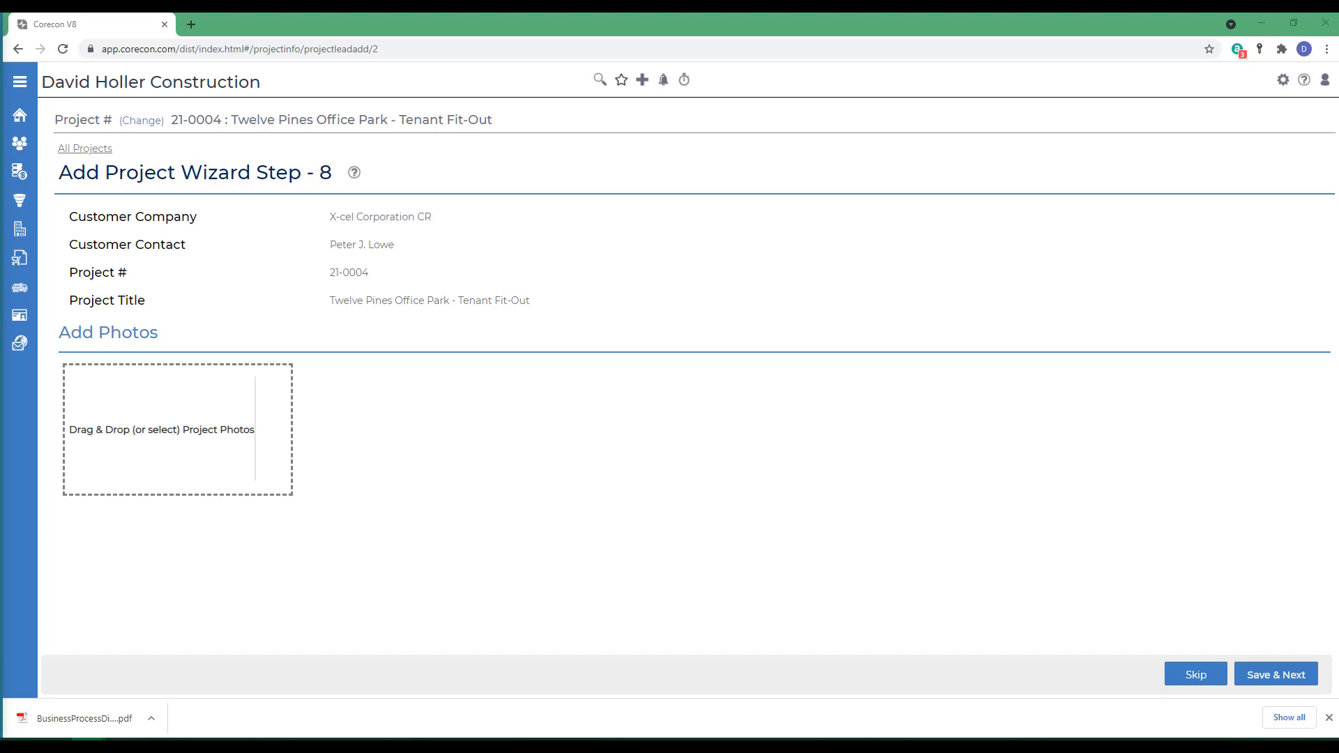
# Upload three project photos and save them.
pyautogui.moveTo(49, 418); pyautogui.dragTo(115, 441)
pyautogui.moveTo(201, 432); pyautogui.dragTo(234, 512)
pyautogui.click(1259, 677)
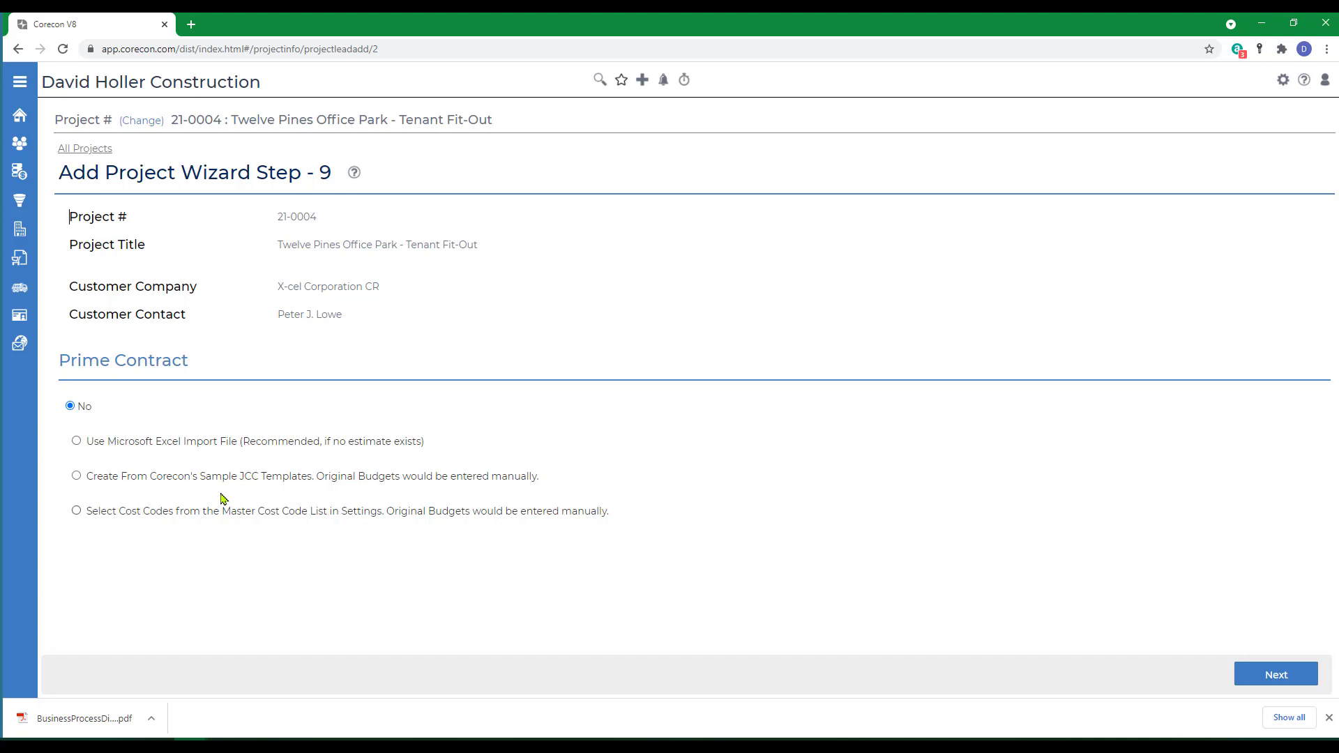
# Finish the wizard with Prime Contract left at No.
pyautogui.click(1263, 675)
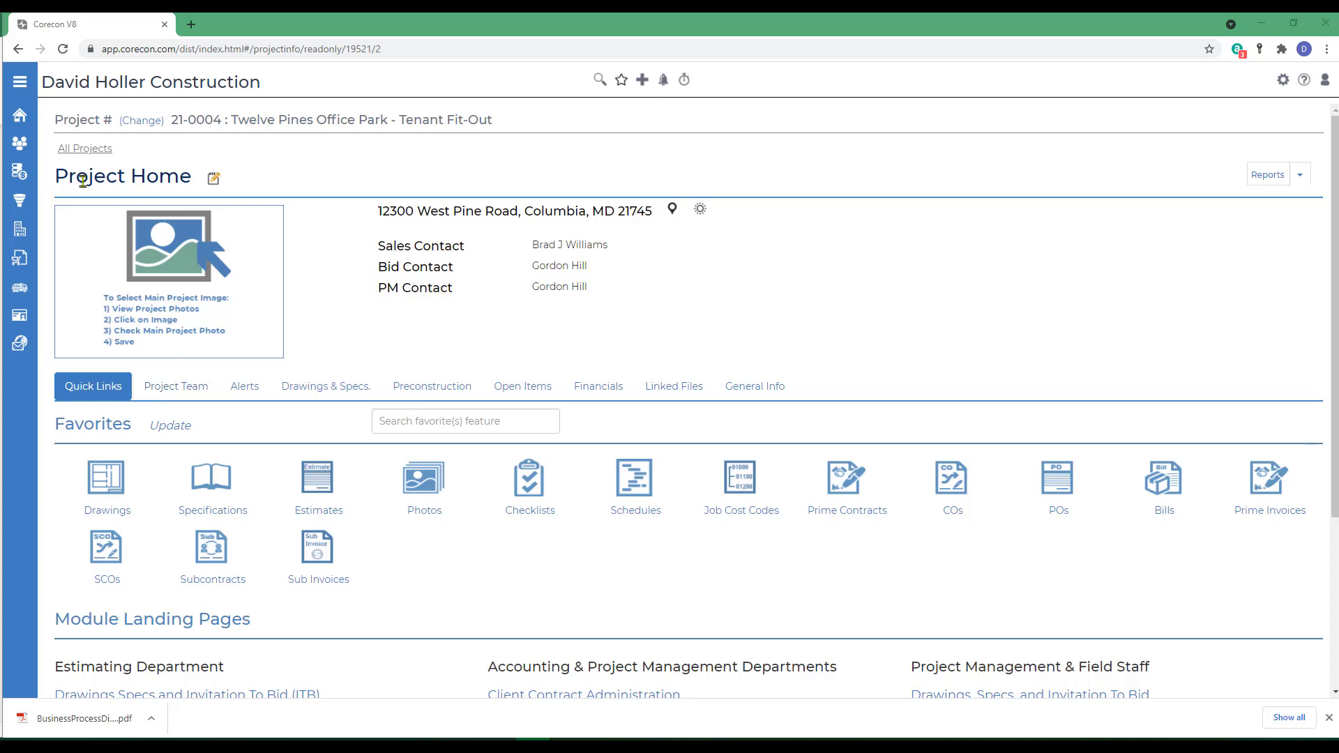
pyautogui.click(215, 180)
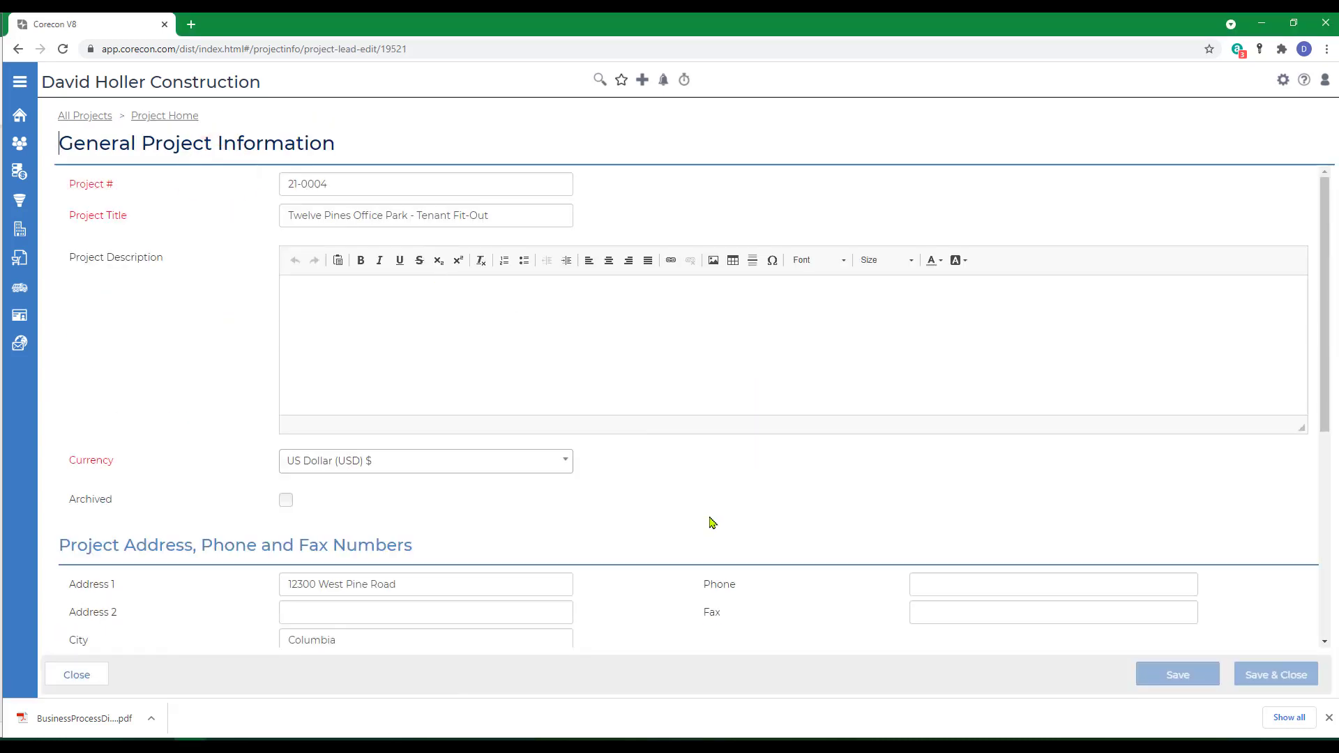
pyautogui.scroll(-5, 711, 524)
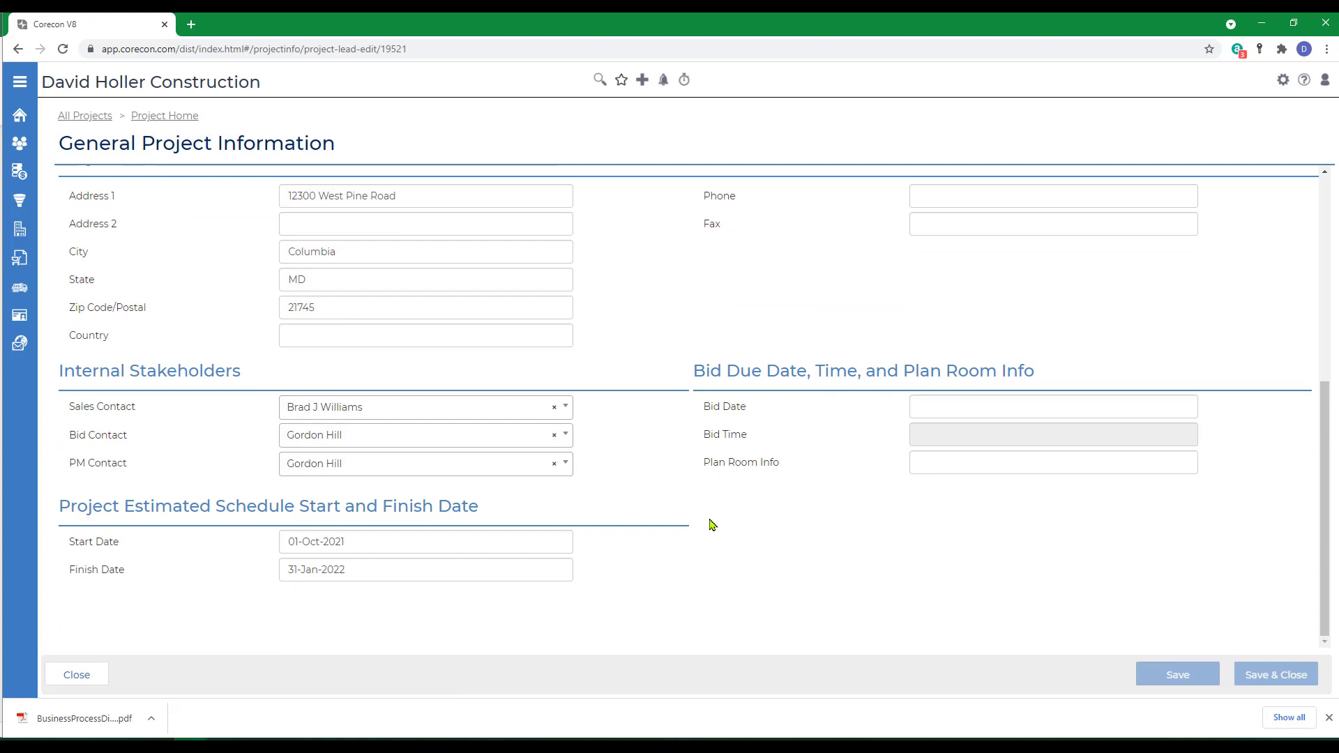
pyautogui.scroll(5, 712, 524)
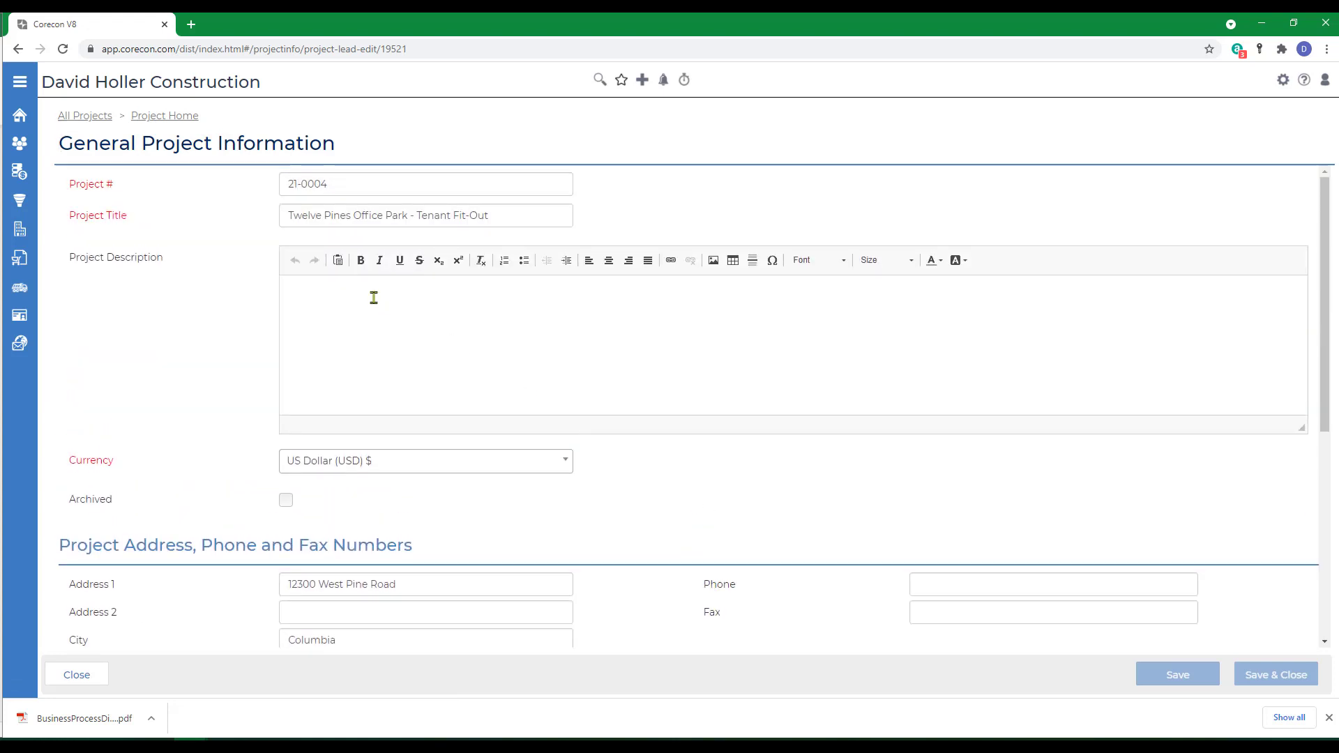
pyautogui.click(374, 298)
pyautogui.click(74, 674)
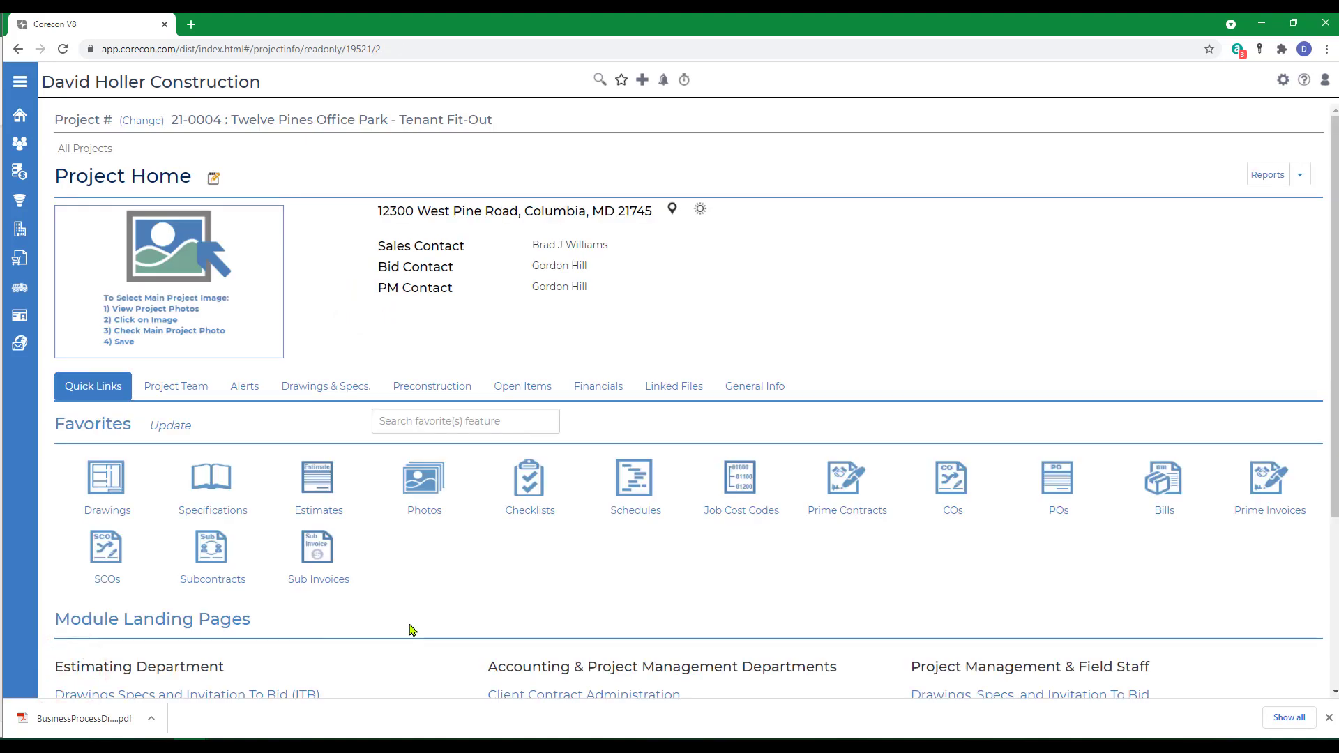
pyautogui.click(310, 388)
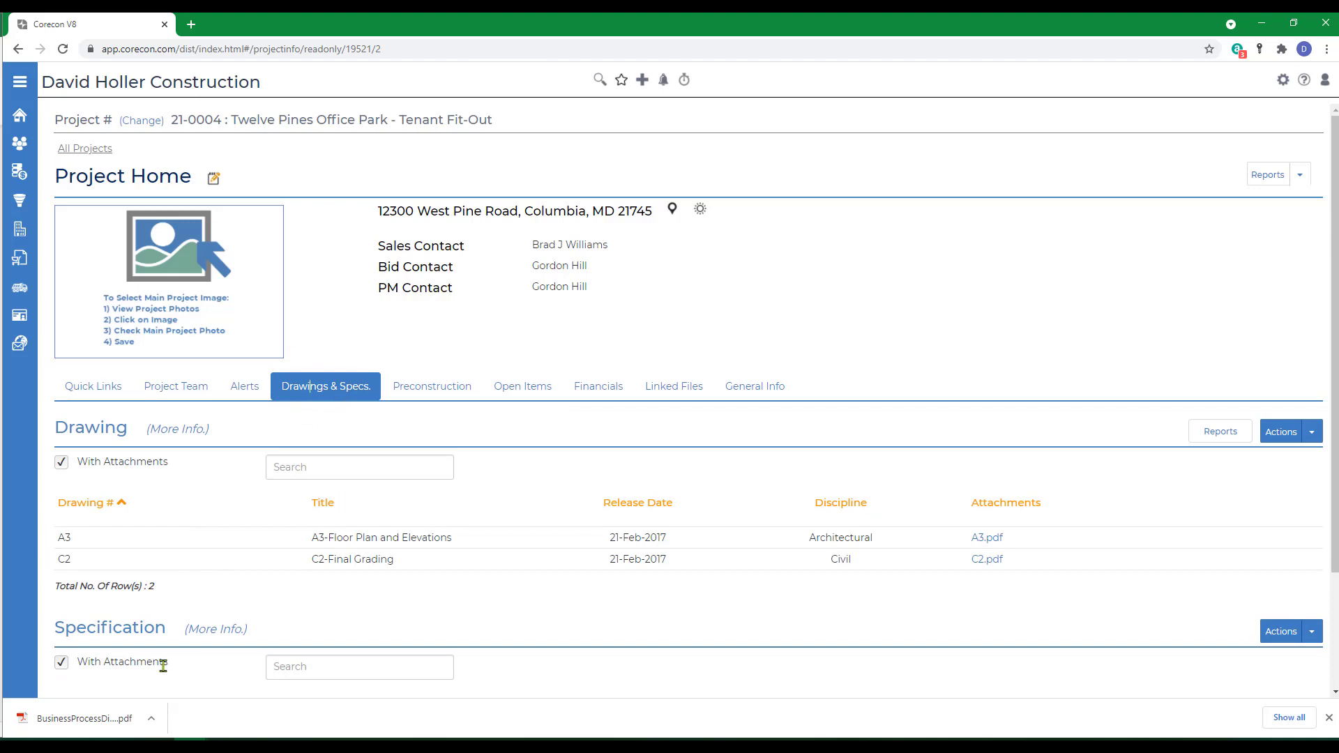
pyautogui.click(673, 388)
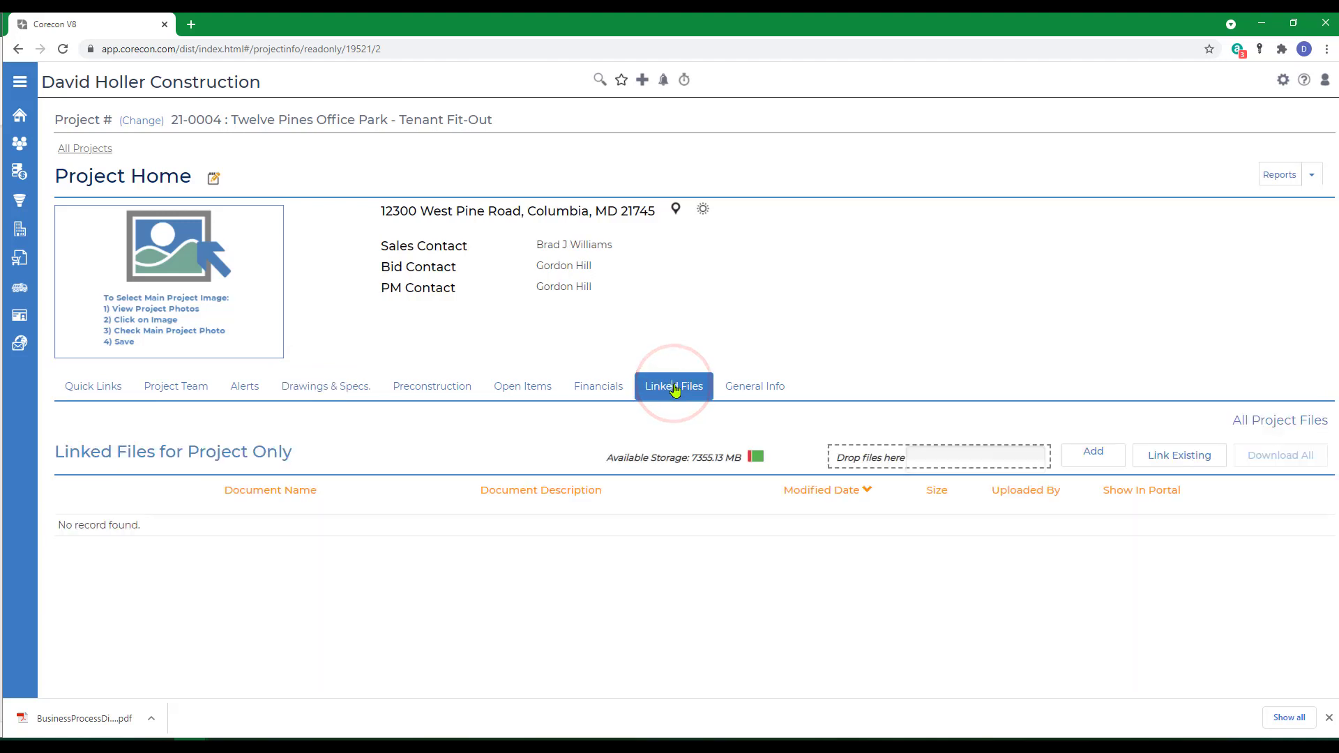
pyautogui.click(753, 393)
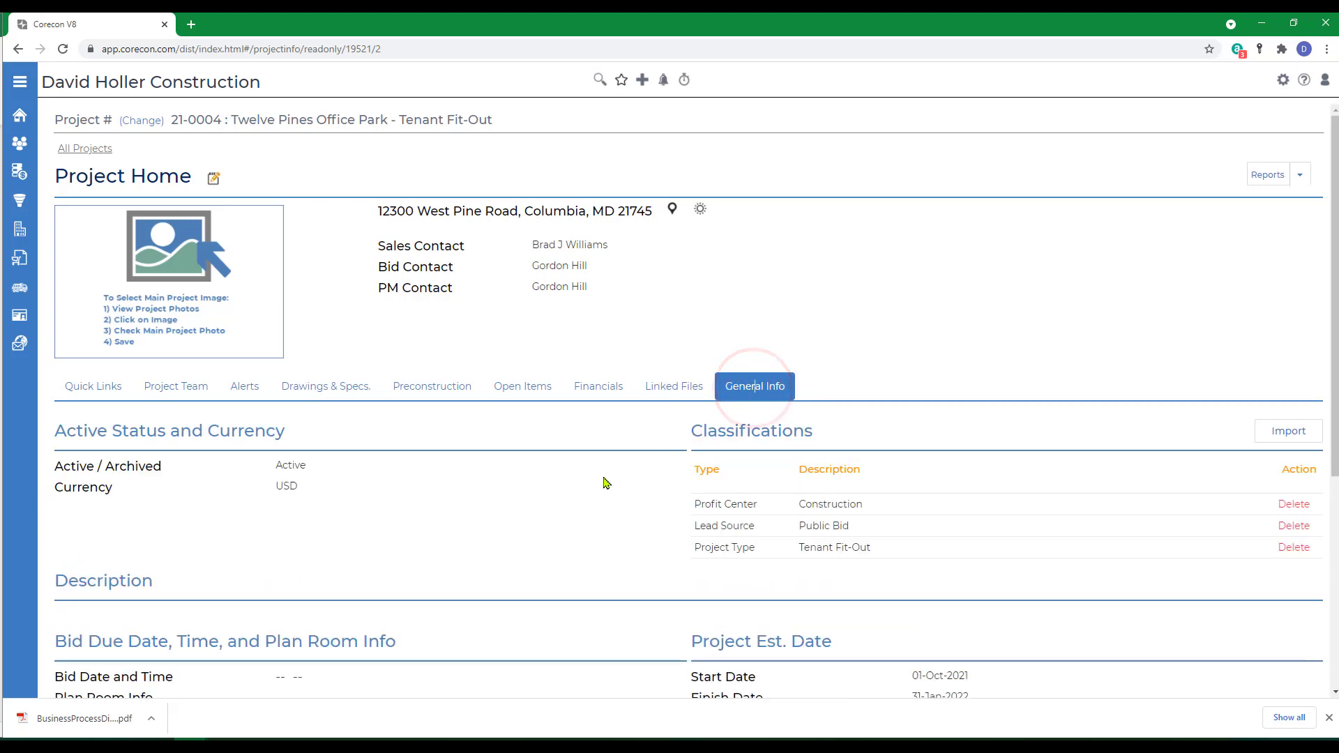
pyautogui.scroll(-2, 585, 527)
pyautogui.scroll(2, 585, 526)
pyautogui.click(106, 387)
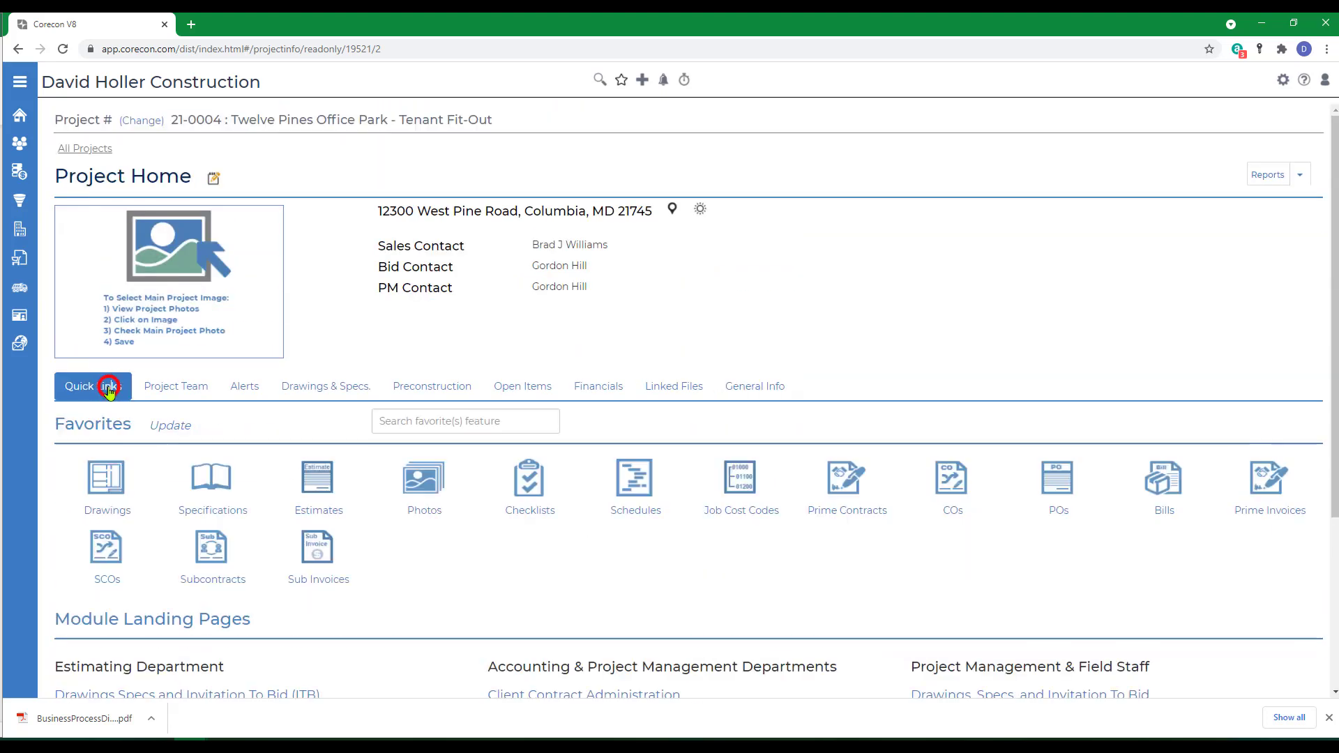
pyautogui.scroll(-3, 544, 561)
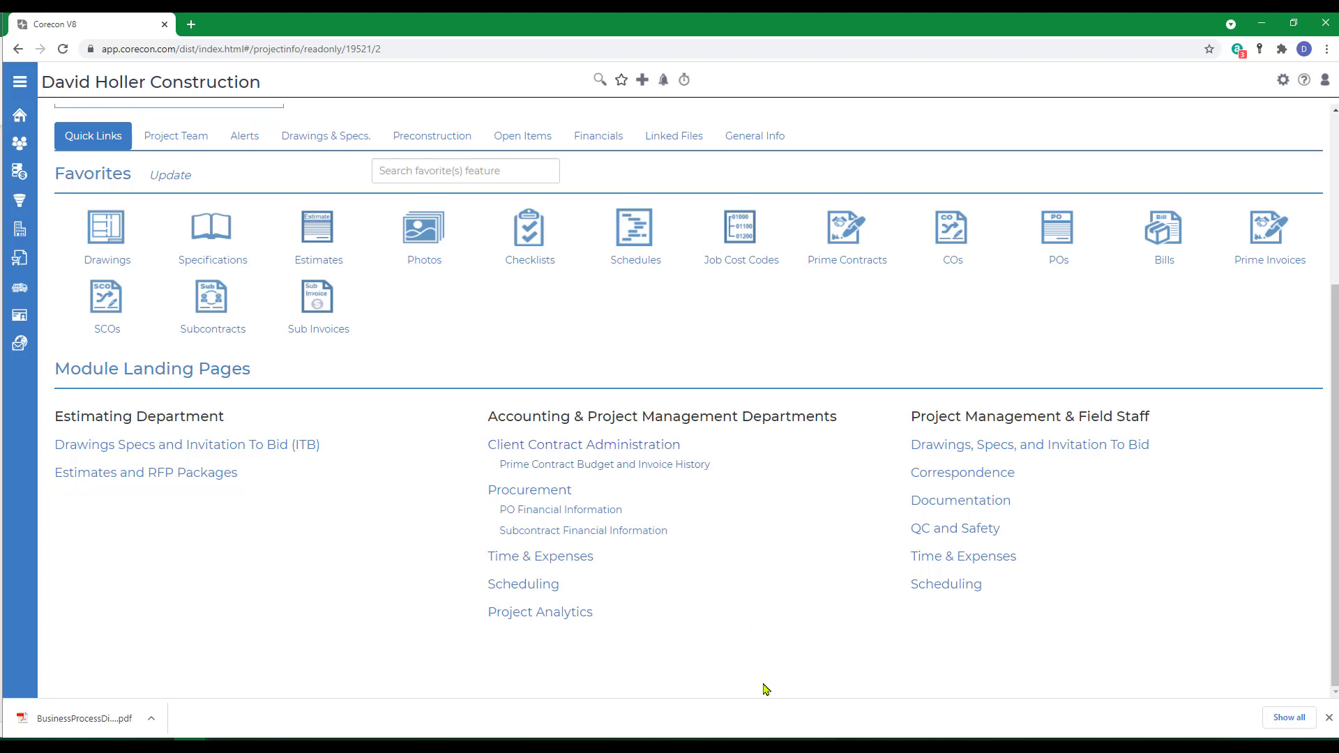
pyautogui.scroll(1, 755, 685)
pyautogui.scroll(3, 755, 685)
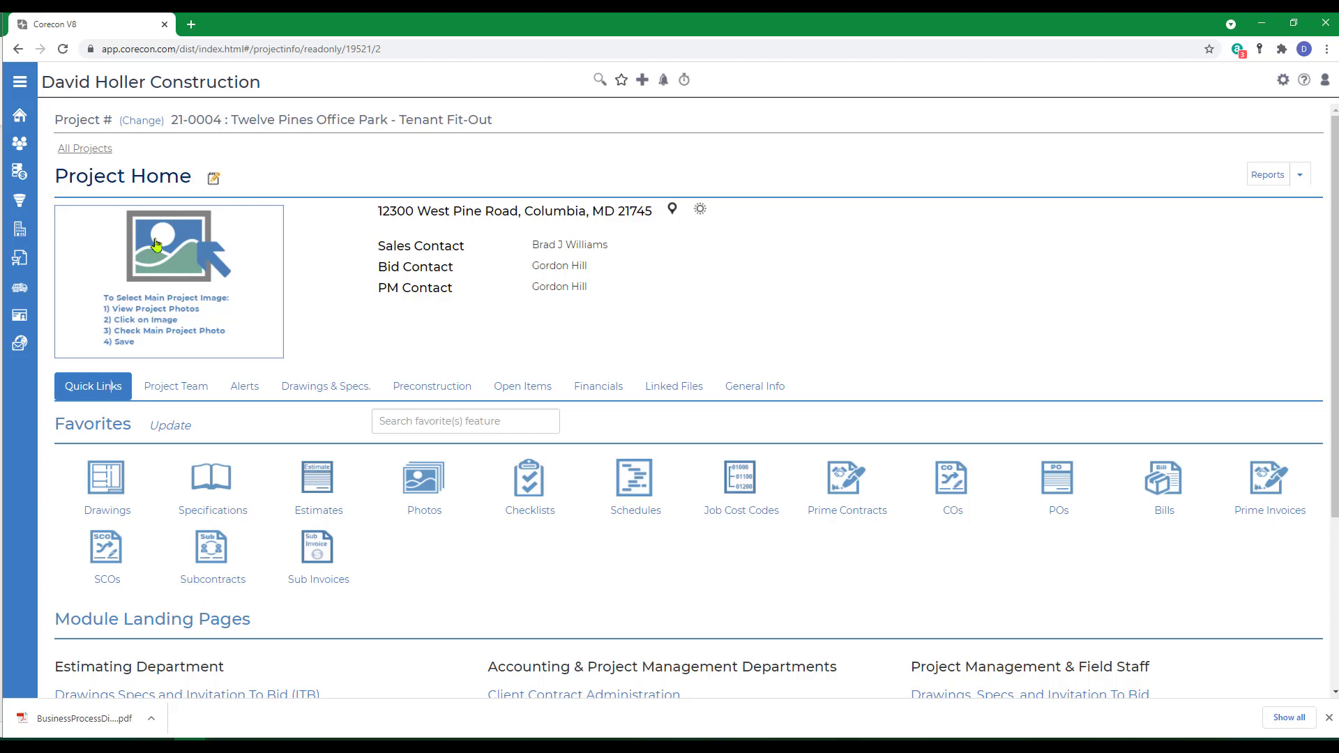
# Open the Knowledge Base's Projects Resource Center under Leads and Projects.
pyautogui.click(1305, 82)
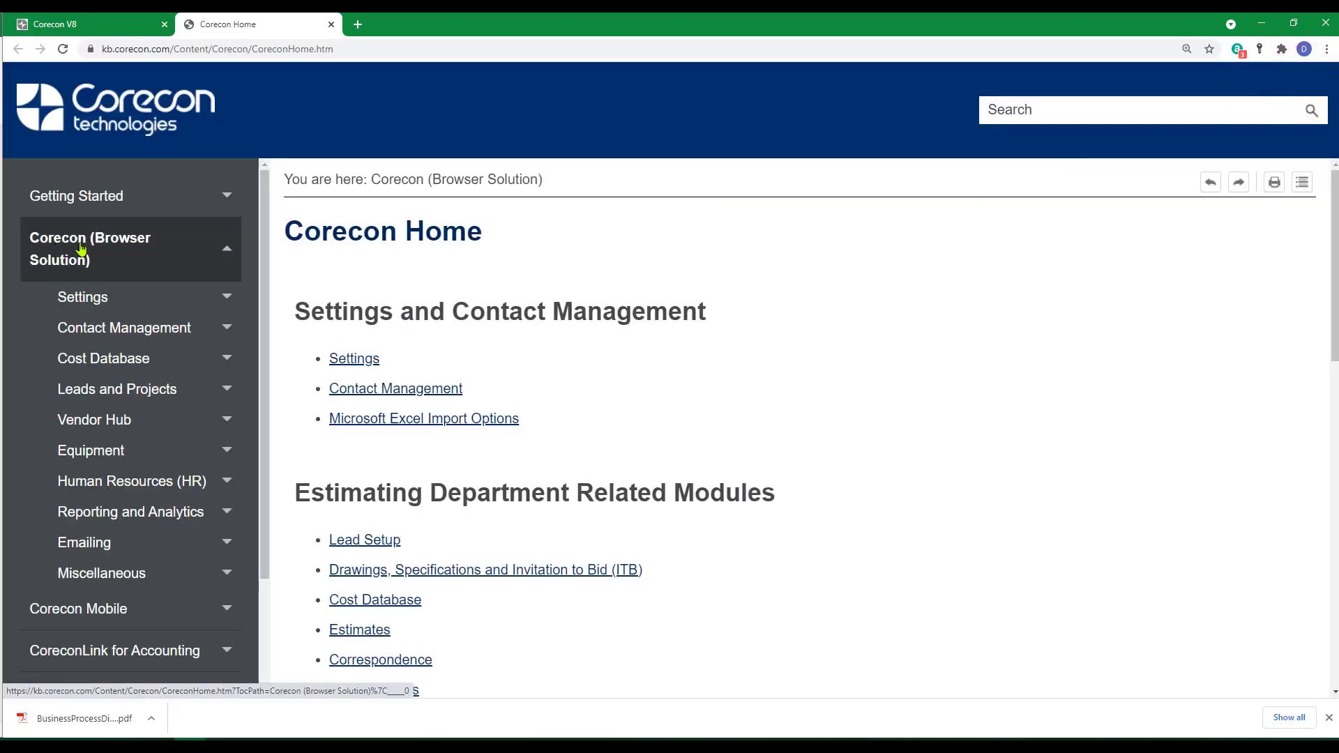
pyautogui.click(93, 392)
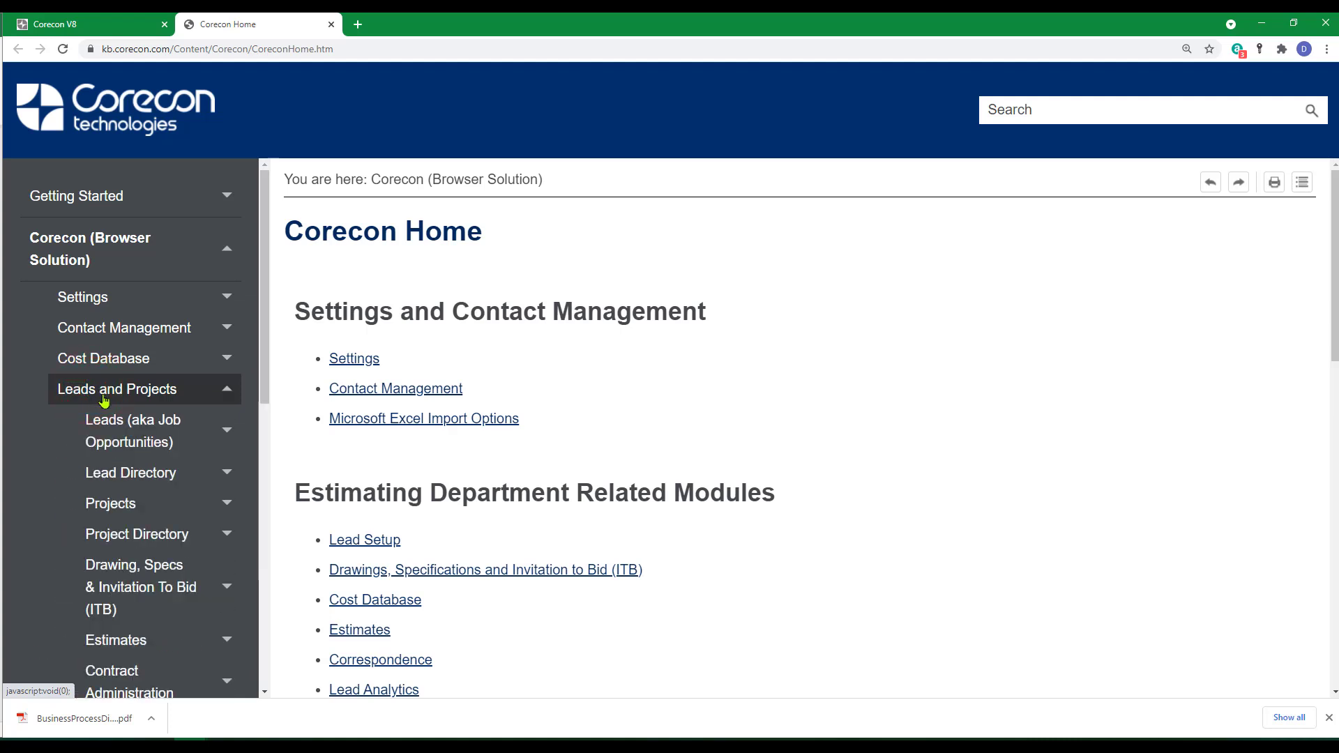
pyautogui.scroll(-2, 125, 415)
pyautogui.click(105, 342)
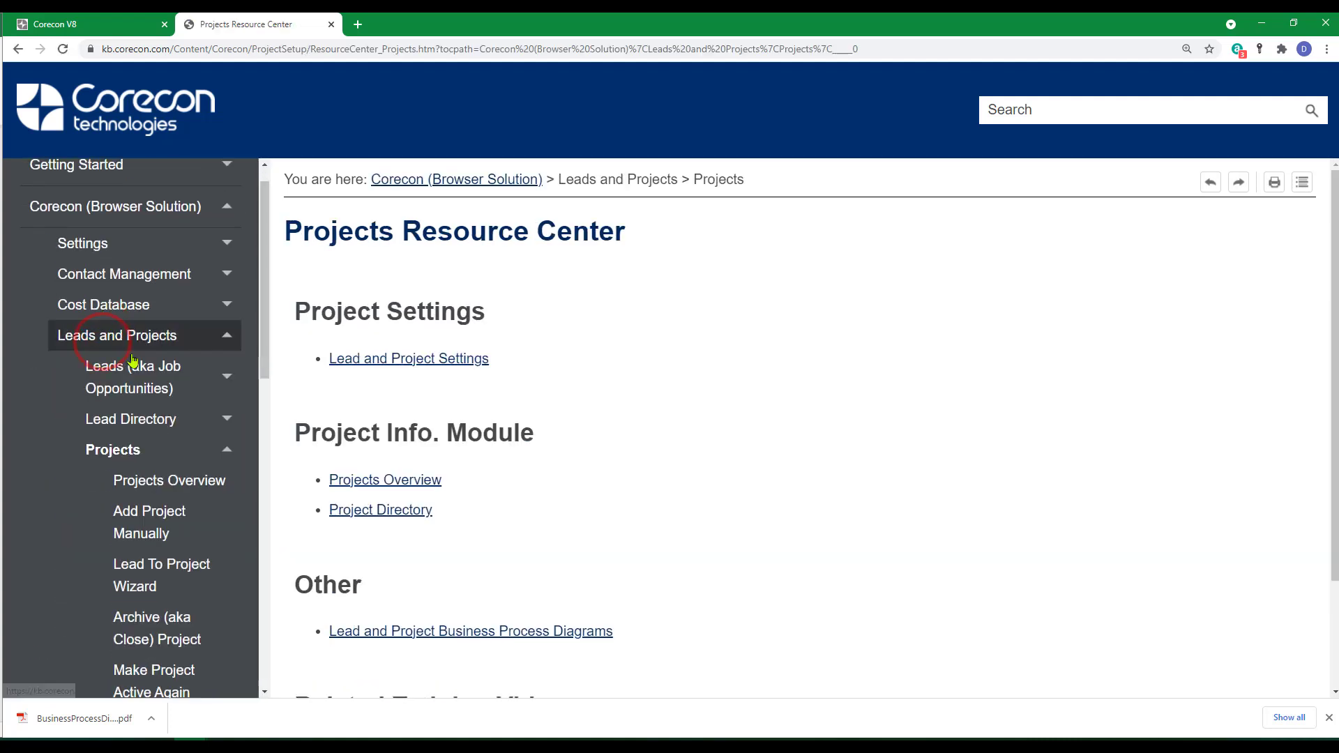
pyautogui.scroll(-2, 145, 386)
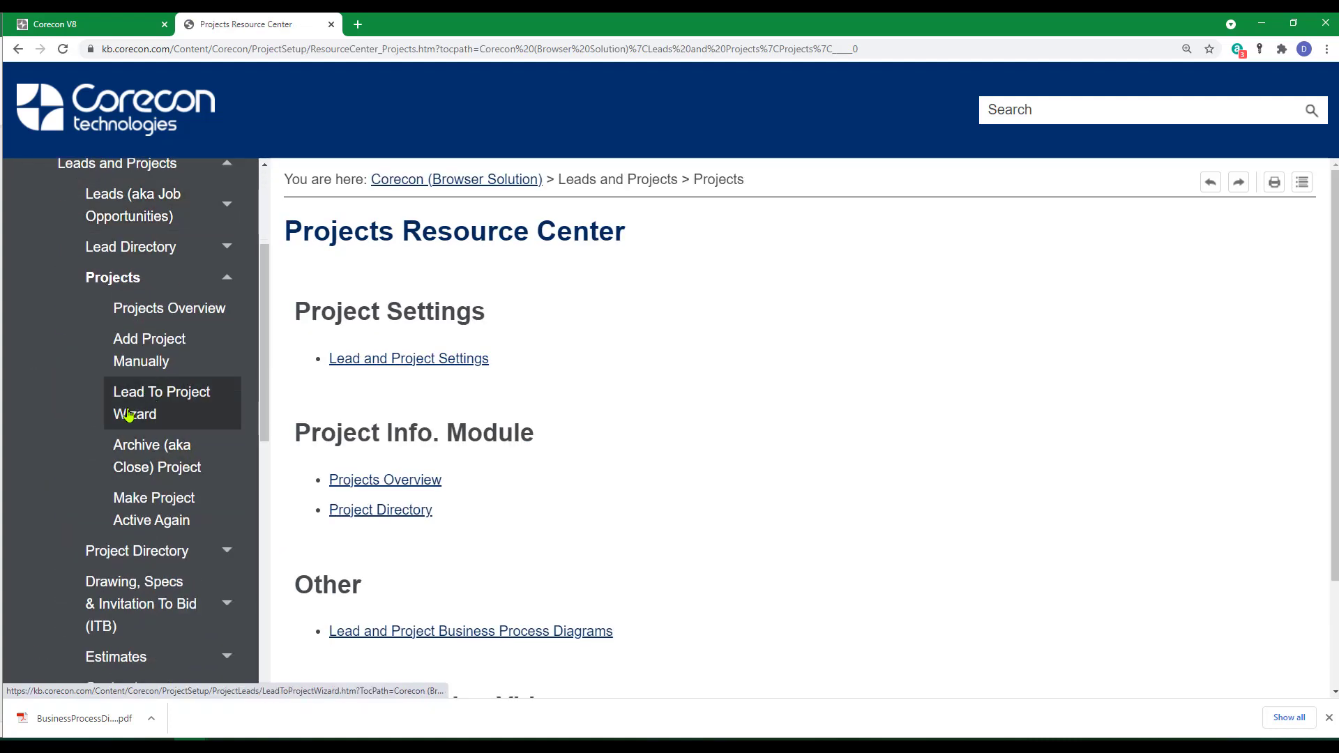